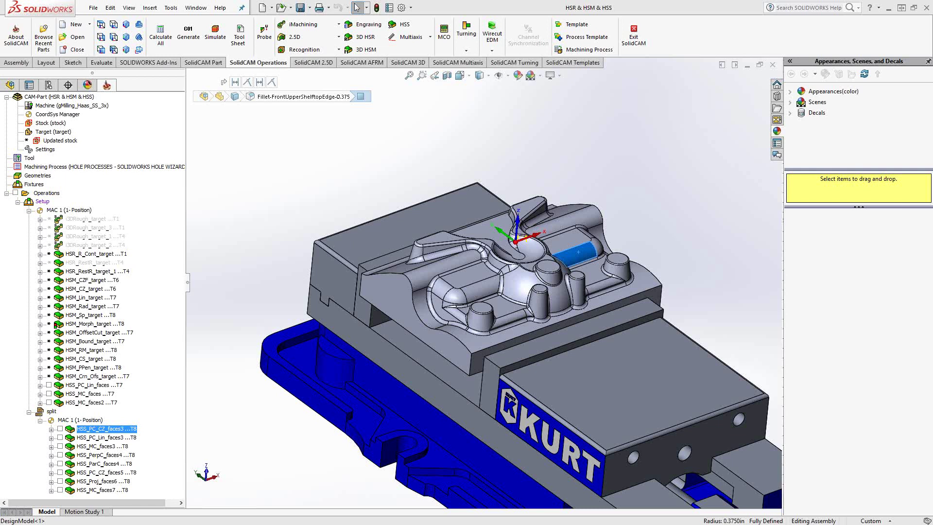
- Clear the fillet face selection and zoom in on the cavity's curved fillets
click(279, 187)
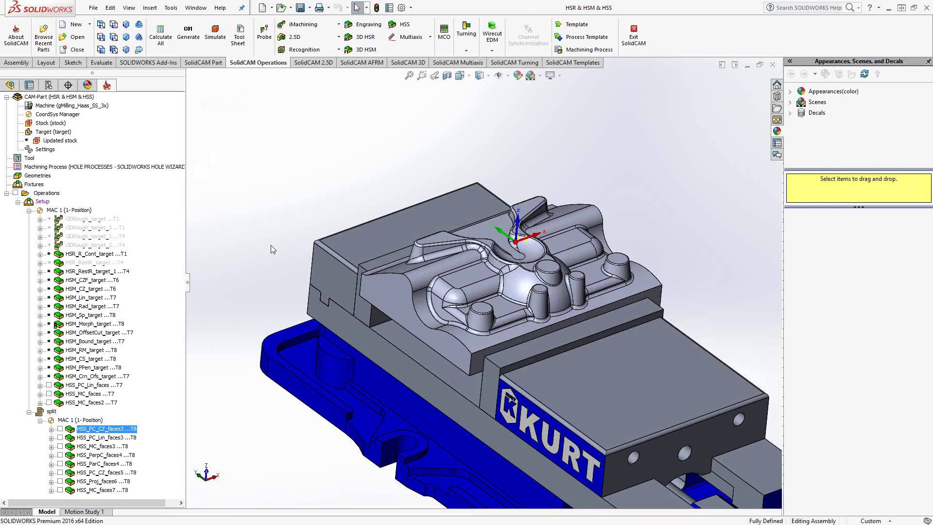
scroll(434, 248, down, 5)
scroll(449, 395, down, 3)
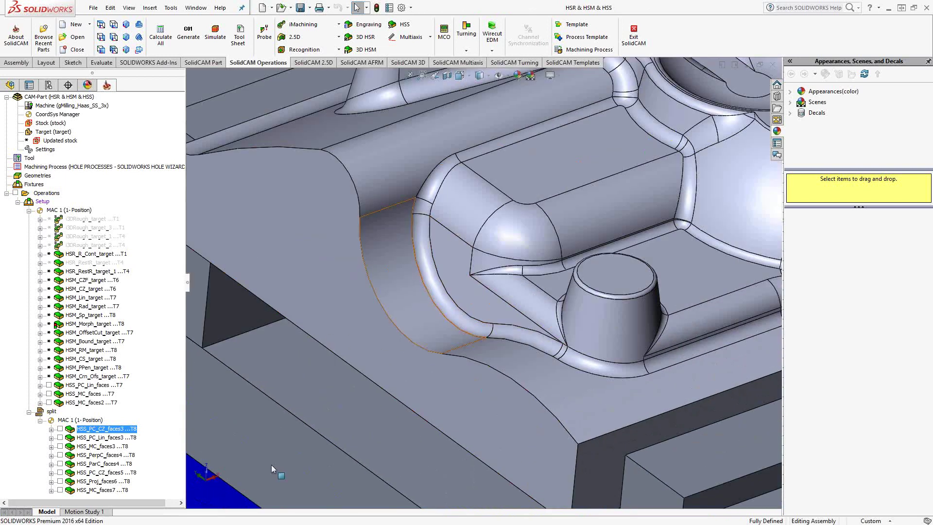
click(51, 430)
right_click(89, 438)
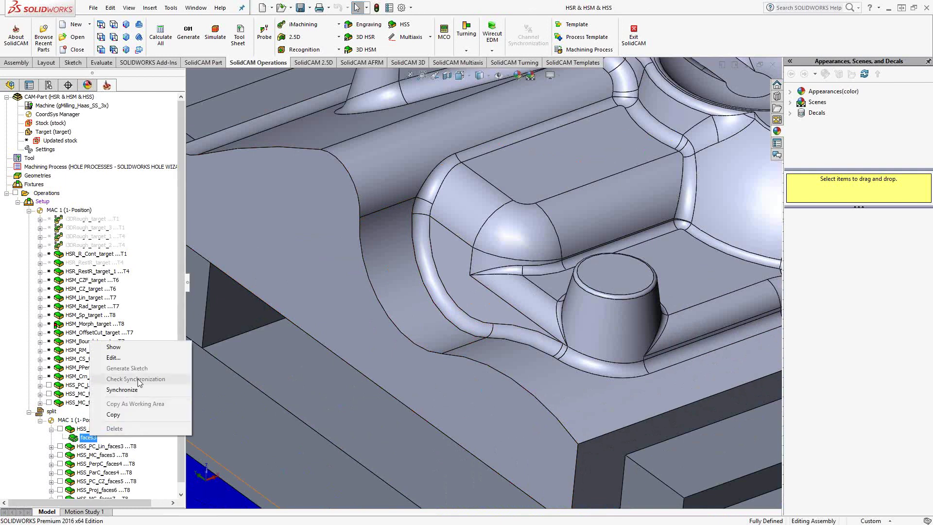
click(117, 347)
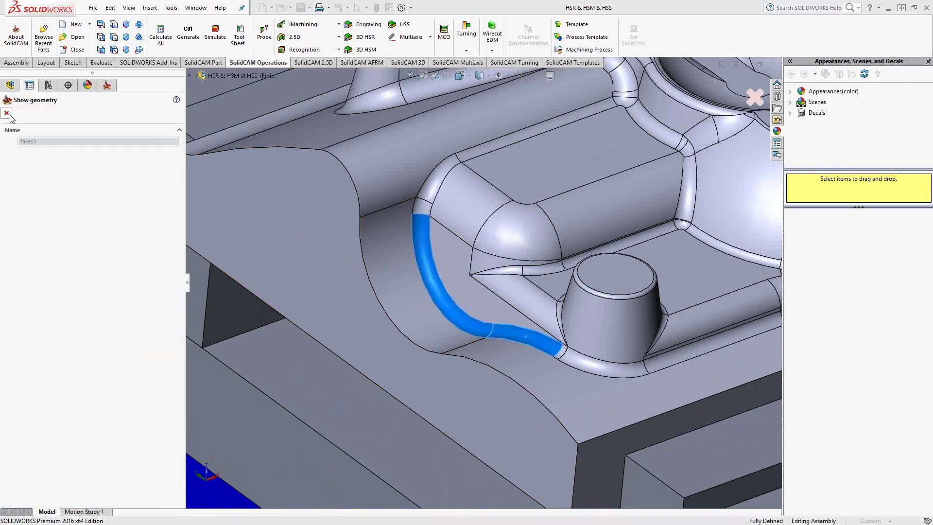
click(7, 113)
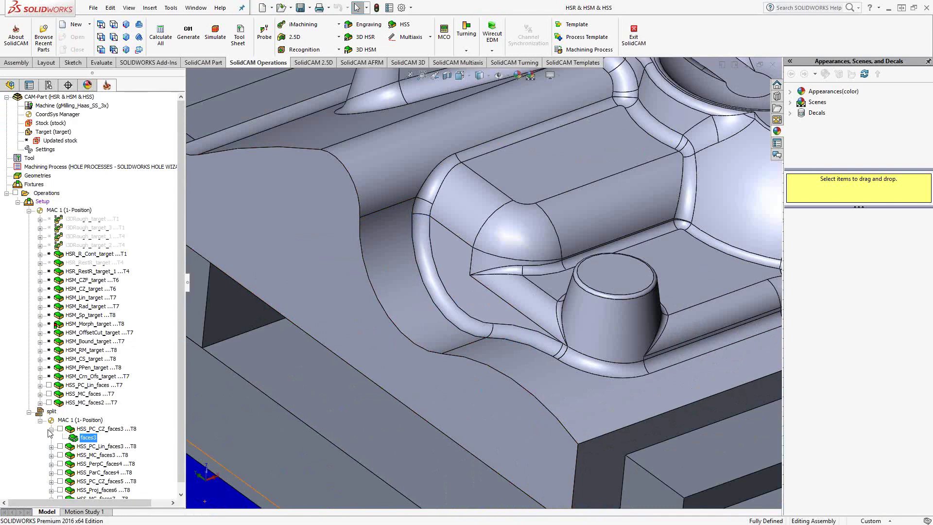
click(51, 429)
click(60, 429)
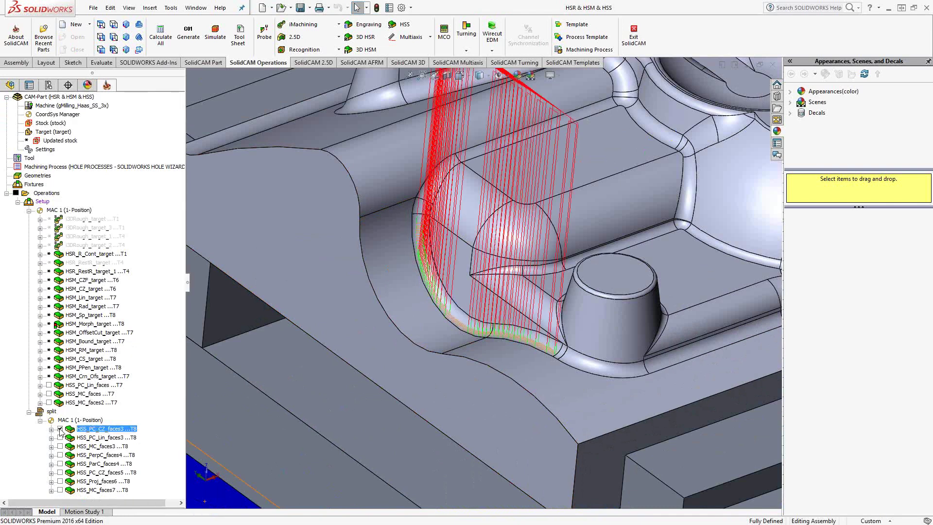
middle_drag(350, 311, 477, 311)
scroll(477, 311, down, 6)
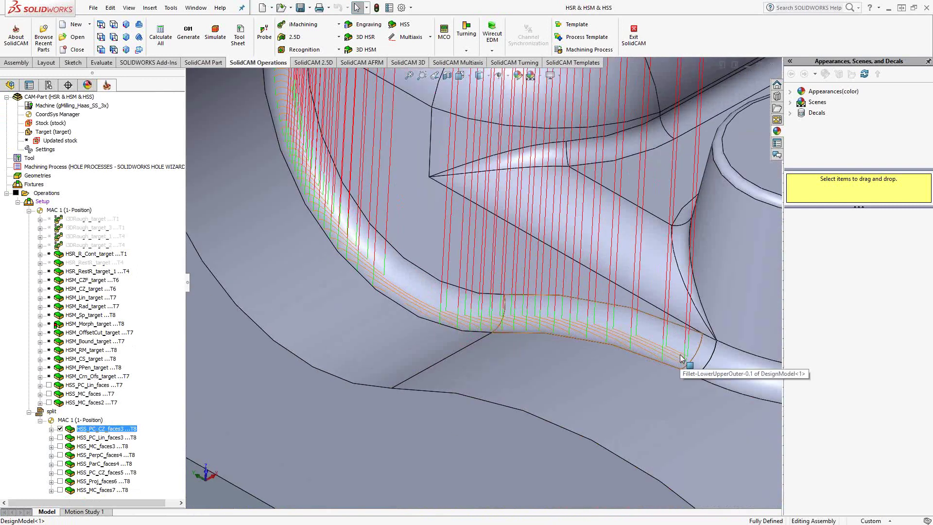
scroll(680, 358, up, 1)
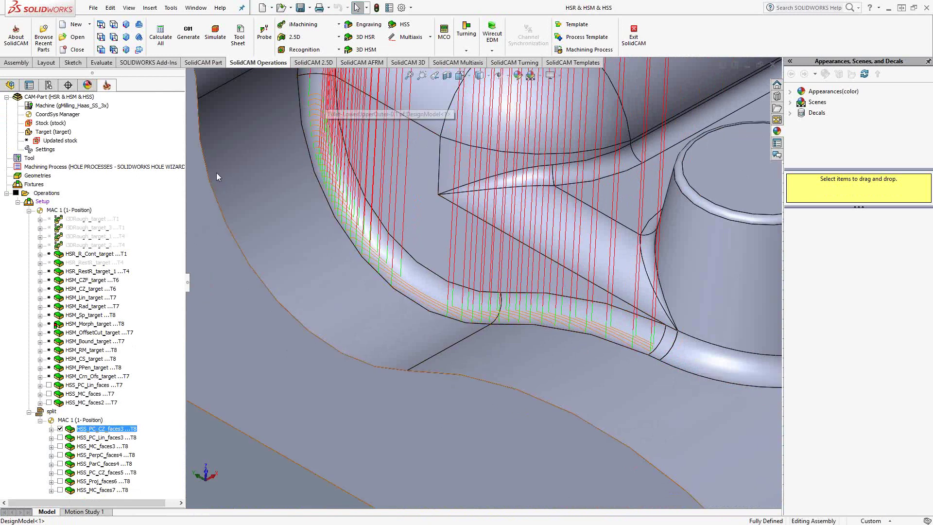
click(60, 430)
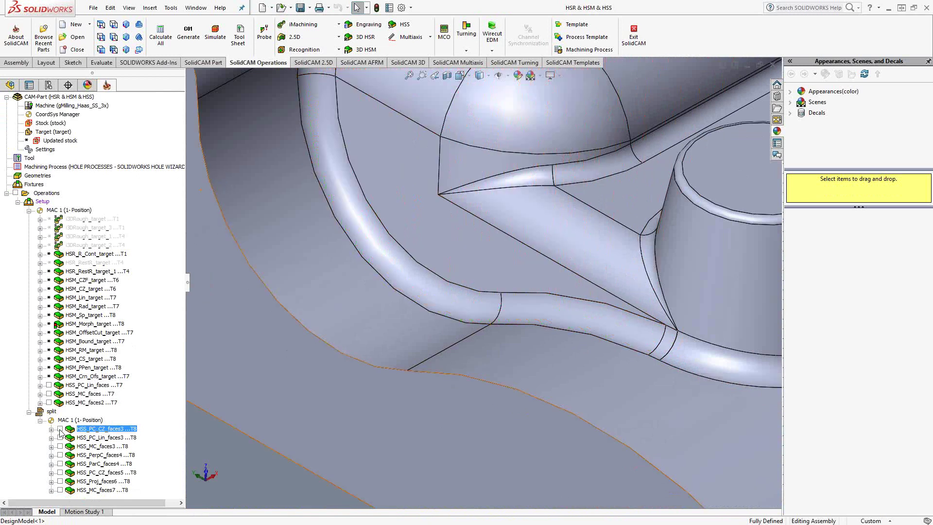
click(60, 438)
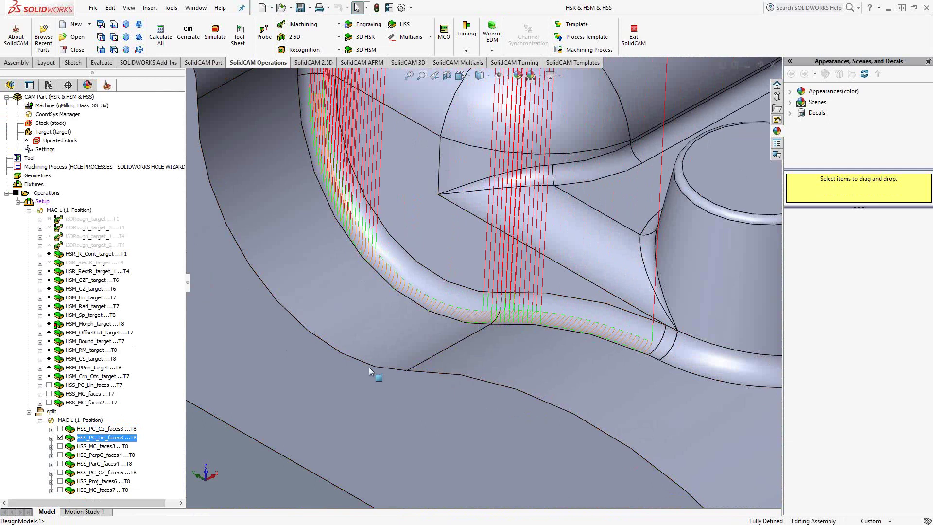
click(59, 437)
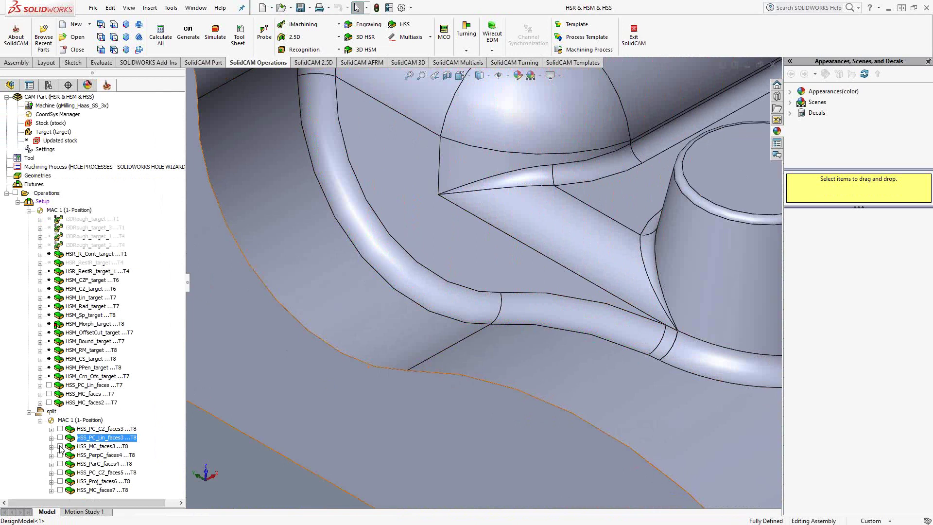
click(60, 446)
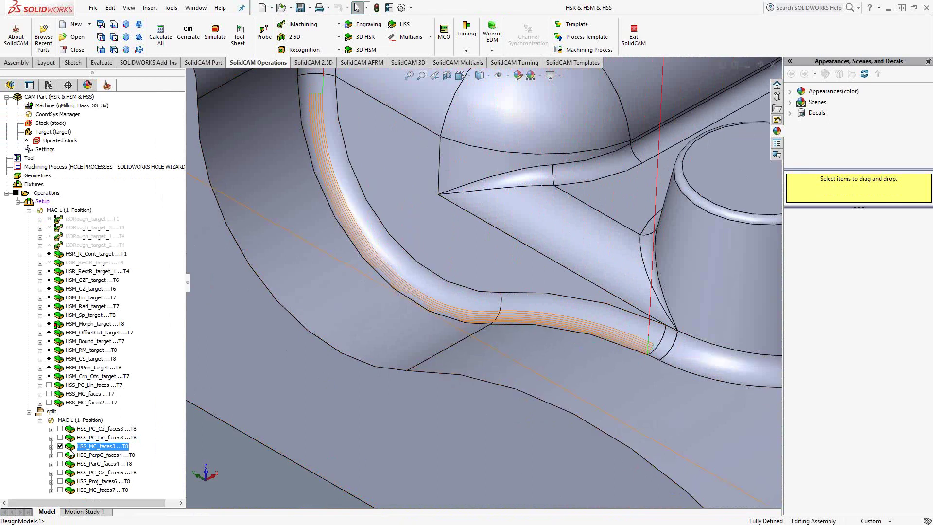
click(59, 446)
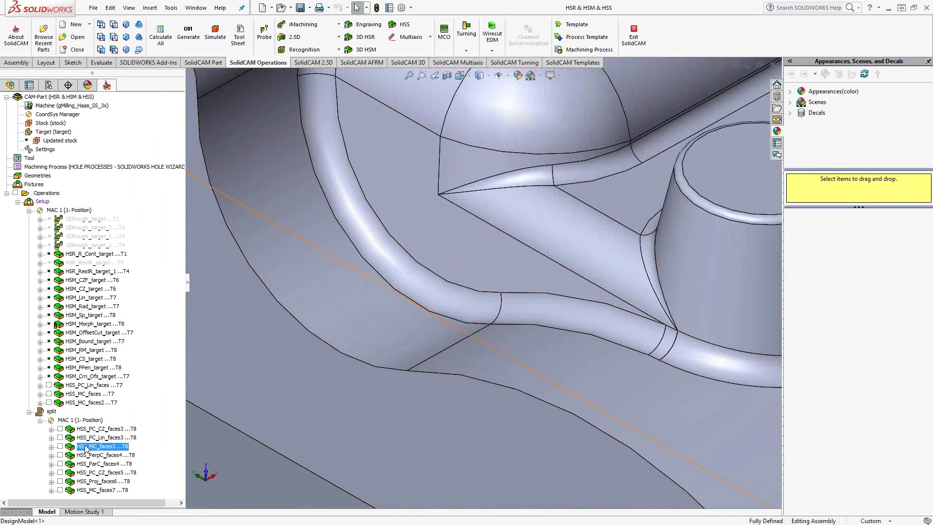
- Open the HSS_MC_faces3 morph operation and move its dialog away from the fillet
double_click(86, 448)
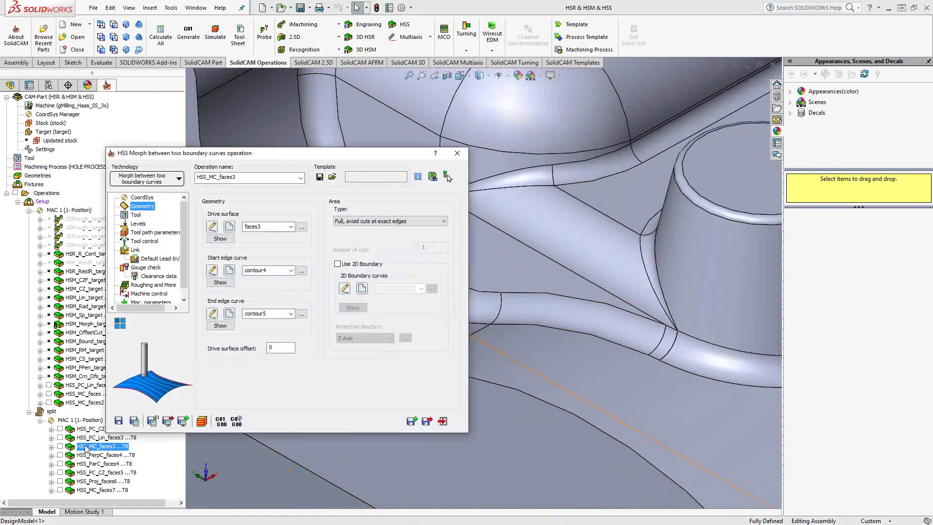
click(142, 199)
click(142, 206)
drag(247, 153, 158, 86)
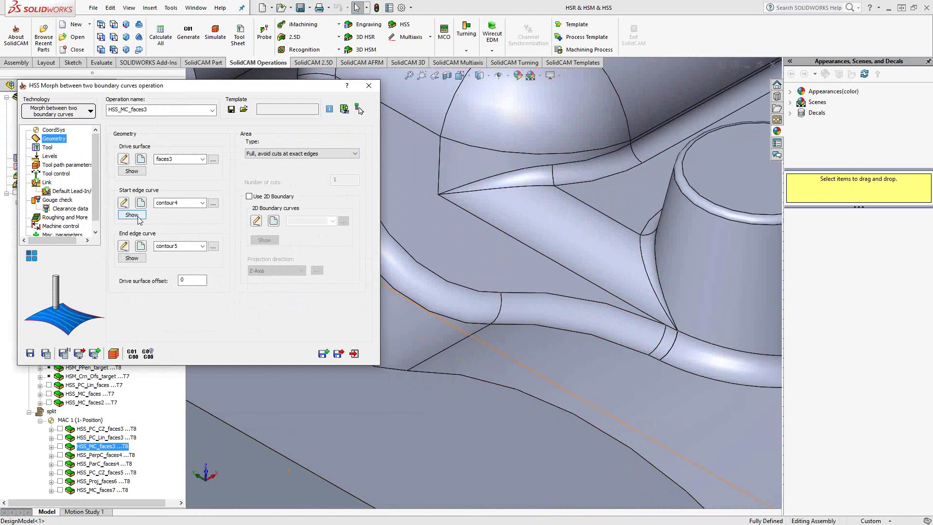
- Preview drive surface faces3 and edge curves contour4 and contour5 on the model
click(132, 171)
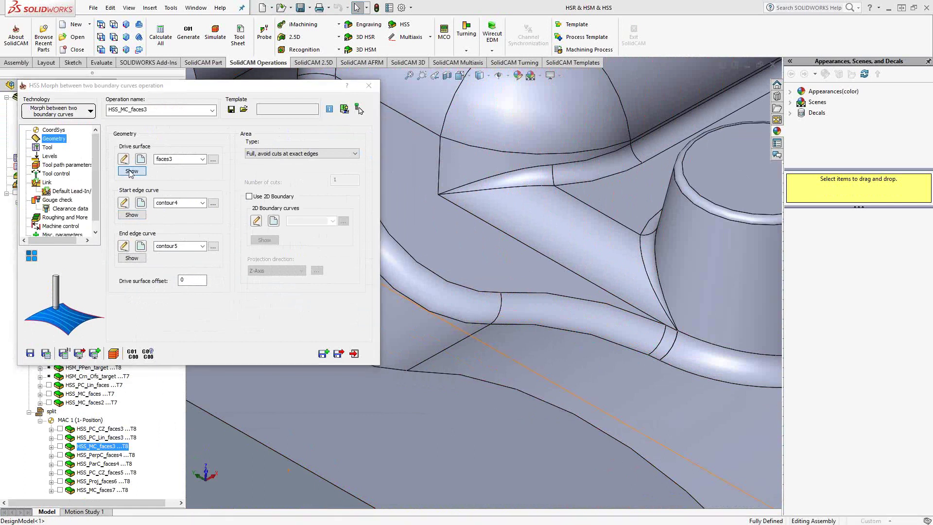
click(7, 113)
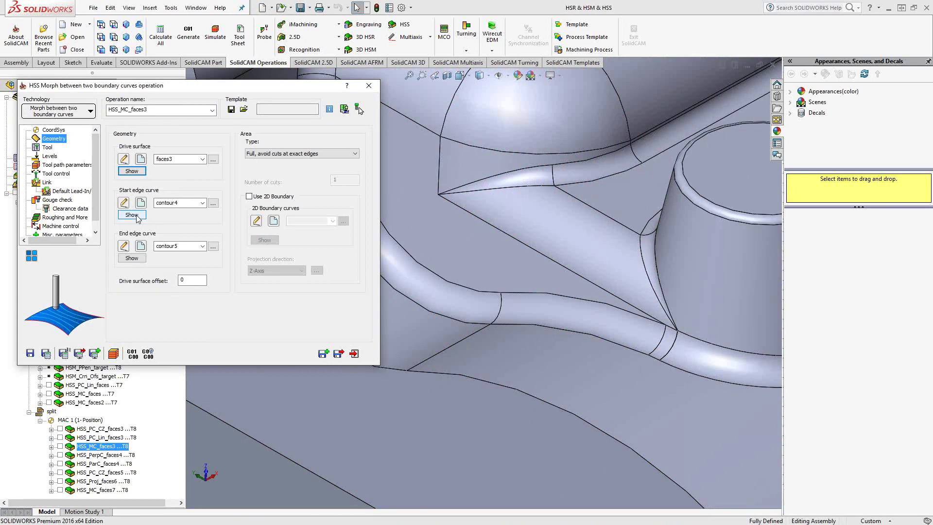
click(132, 215)
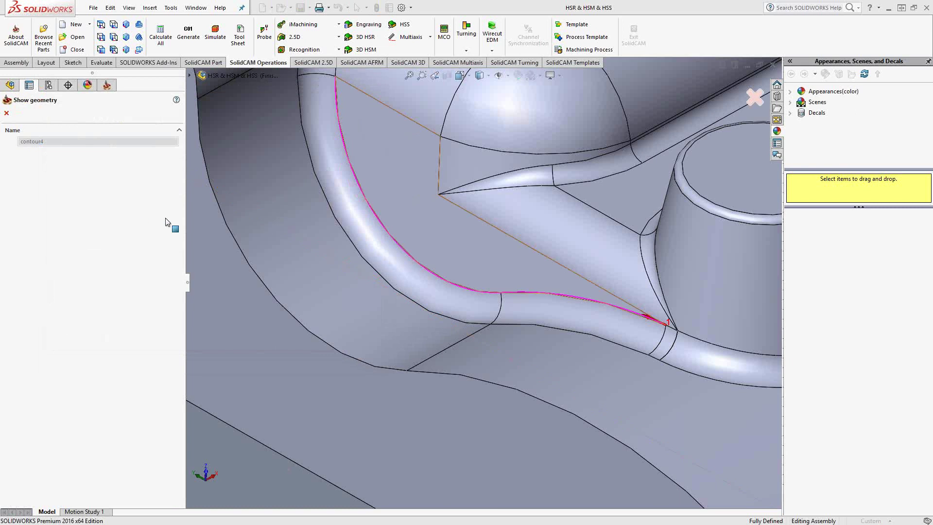
click(7, 114)
click(131, 258)
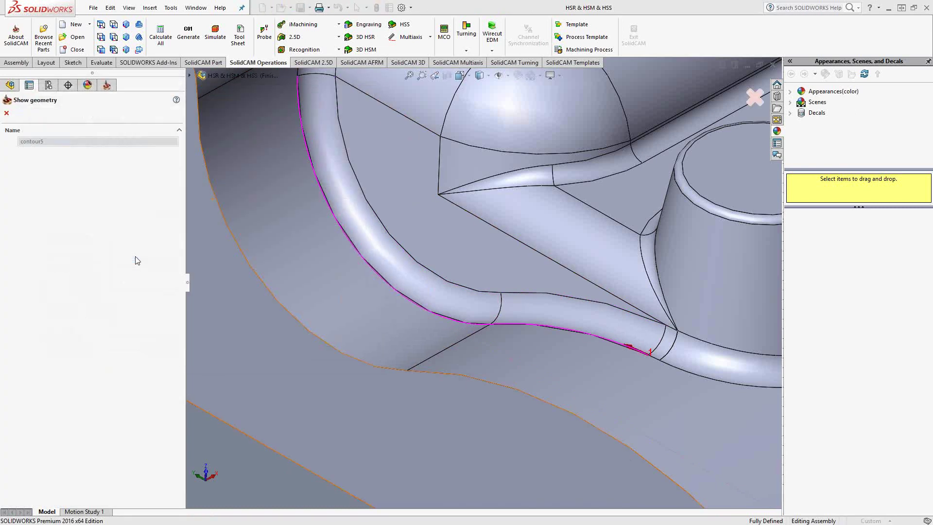
click(6, 113)
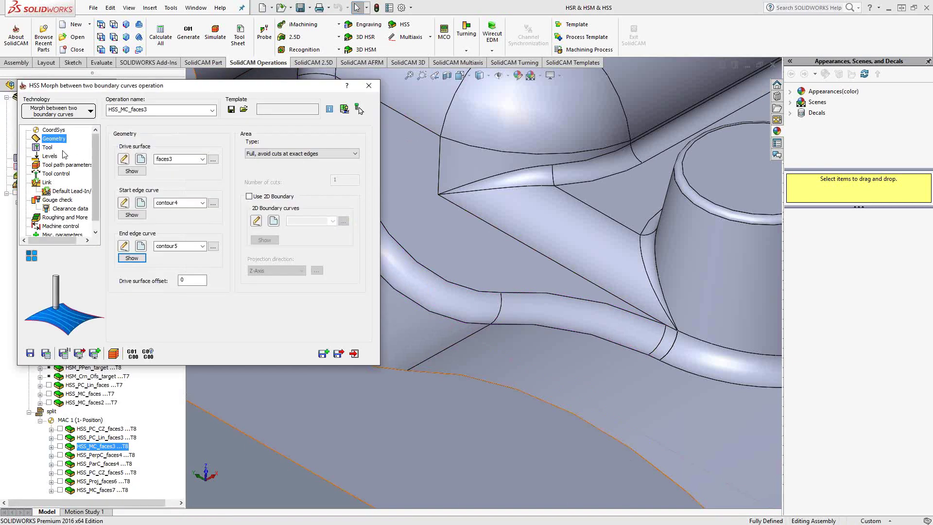
- Review the morph operation's tool, levels, step-over, tool control, approach and link settings
click(47, 147)
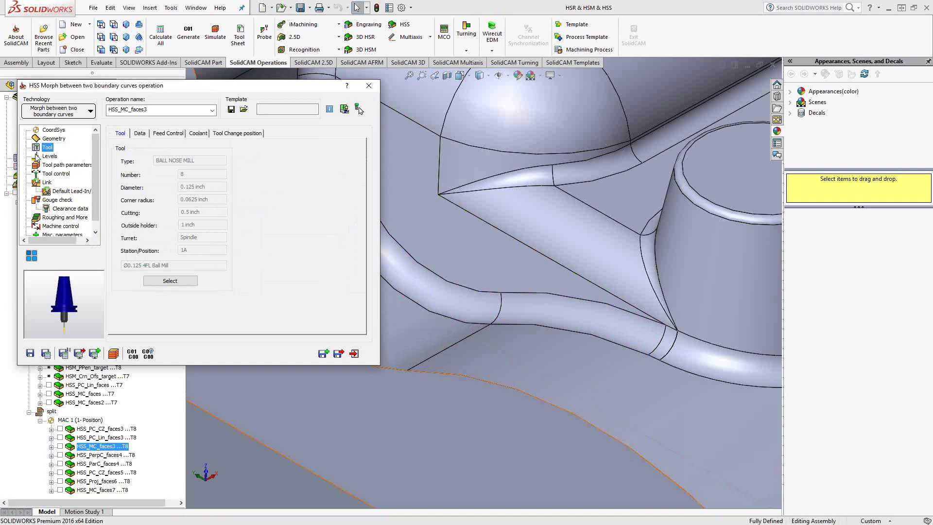
click(46, 156)
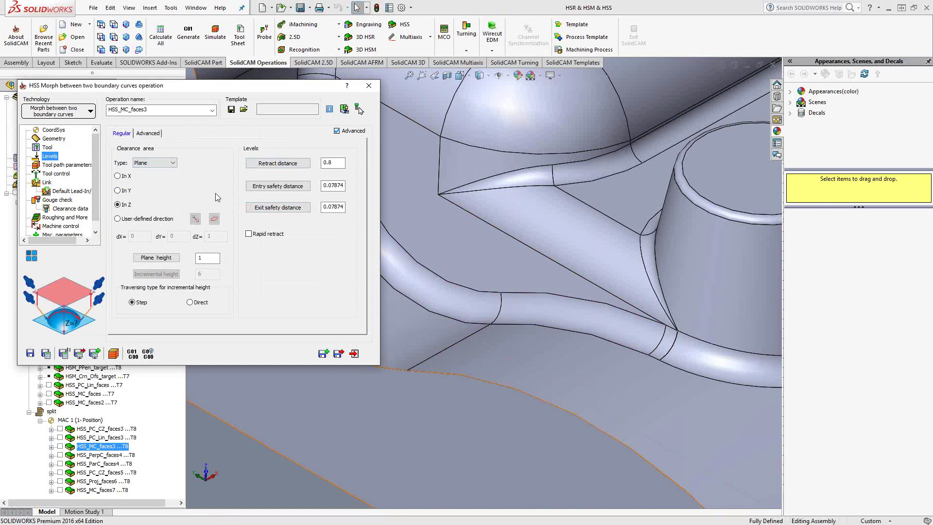
click(73, 165)
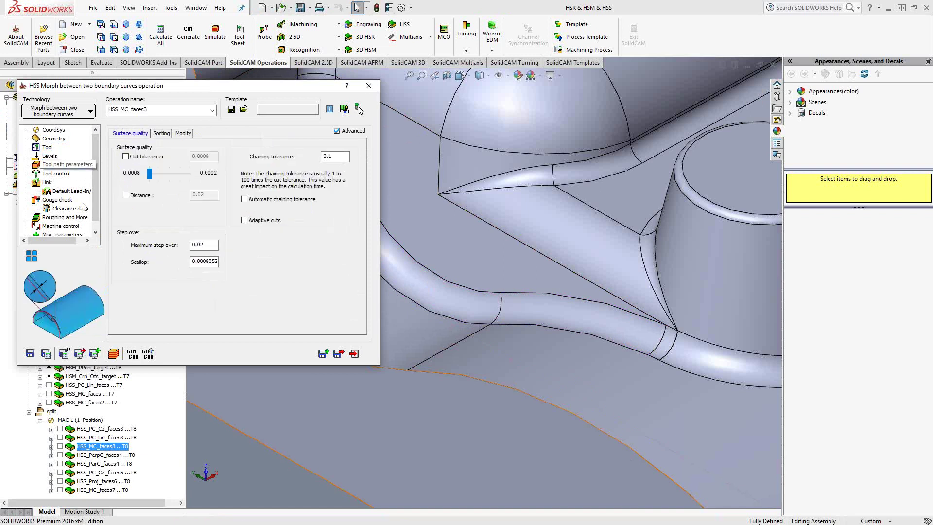
click(197, 245)
click(54, 175)
click(47, 182)
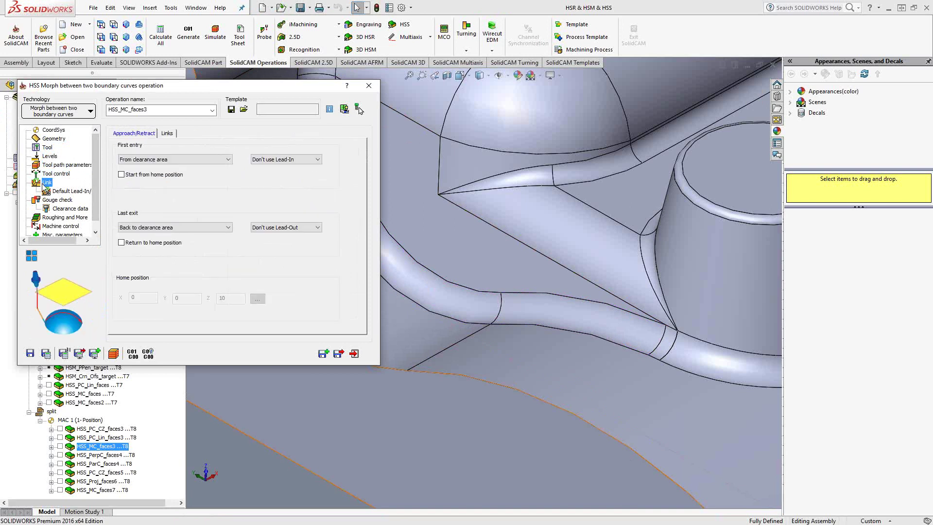
click(168, 133)
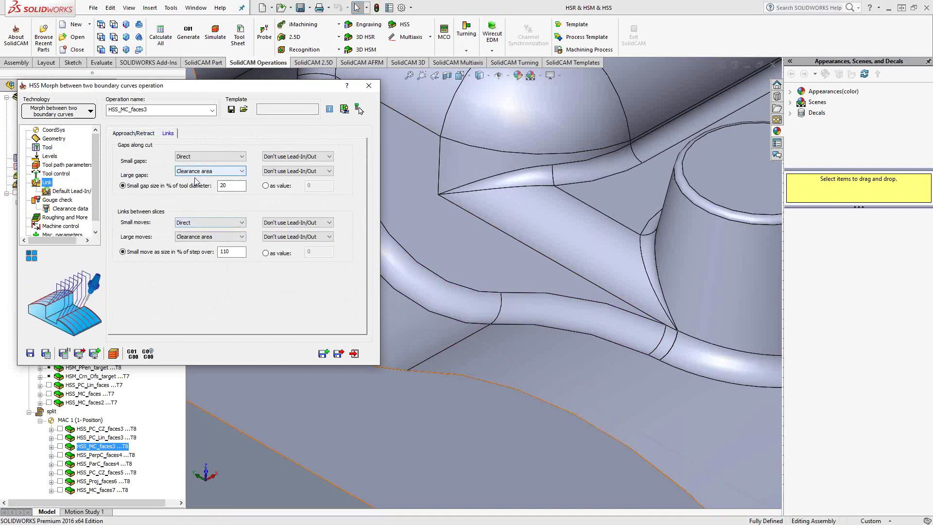
- Display the HSS_MC_faces3 toolpath, check gouge and geometry settings, then exit the operation
click(60, 446)
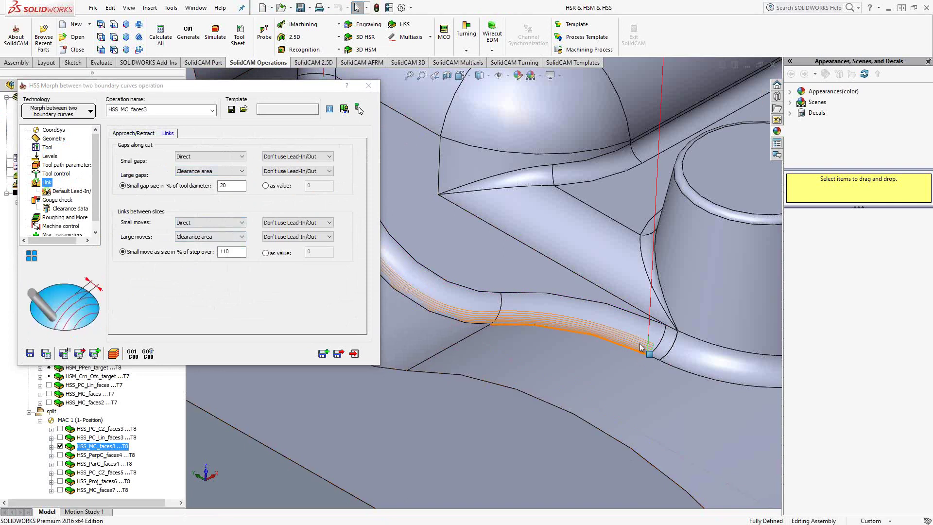
middle_drag(659, 380, 646, 376)
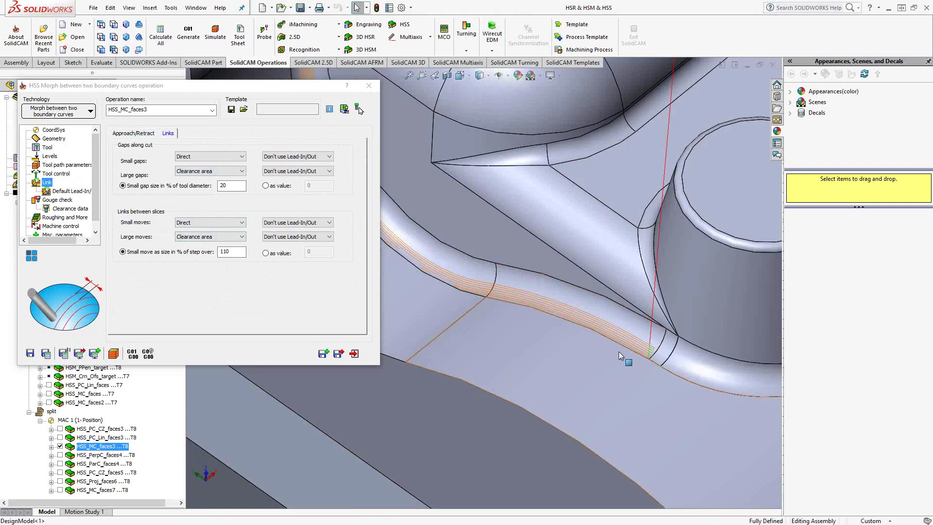
click(53, 201)
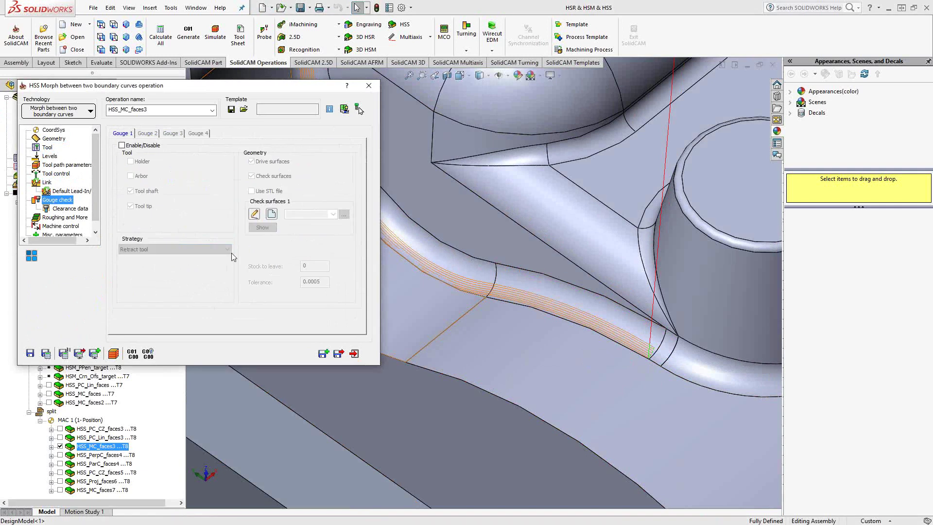
click(87, 113)
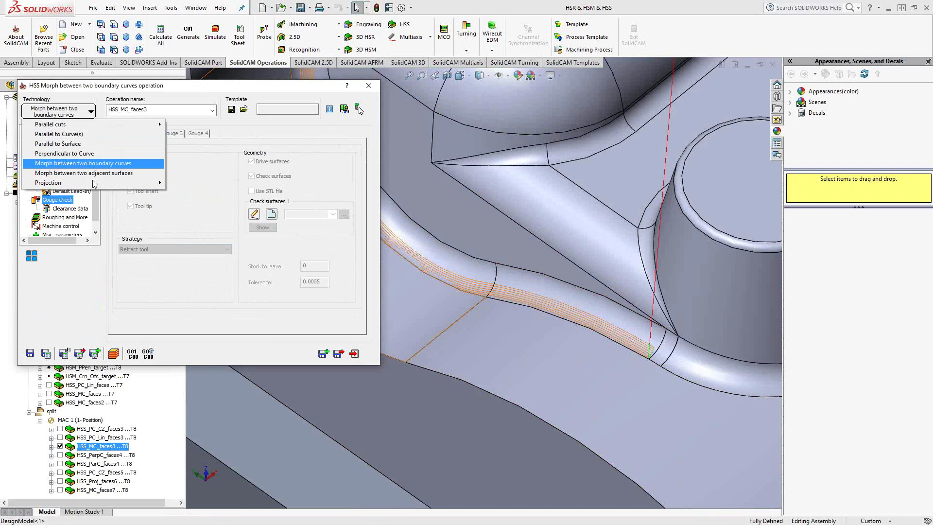
click(85, 284)
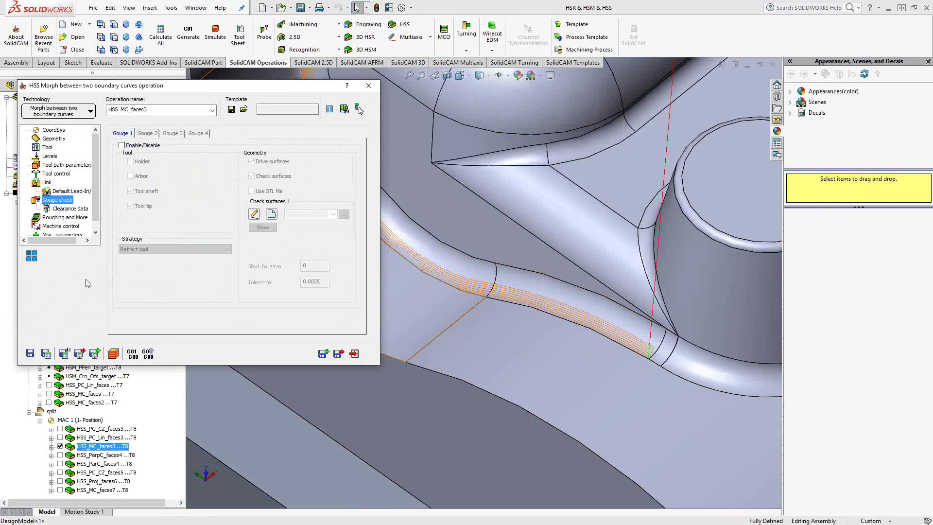
click(57, 138)
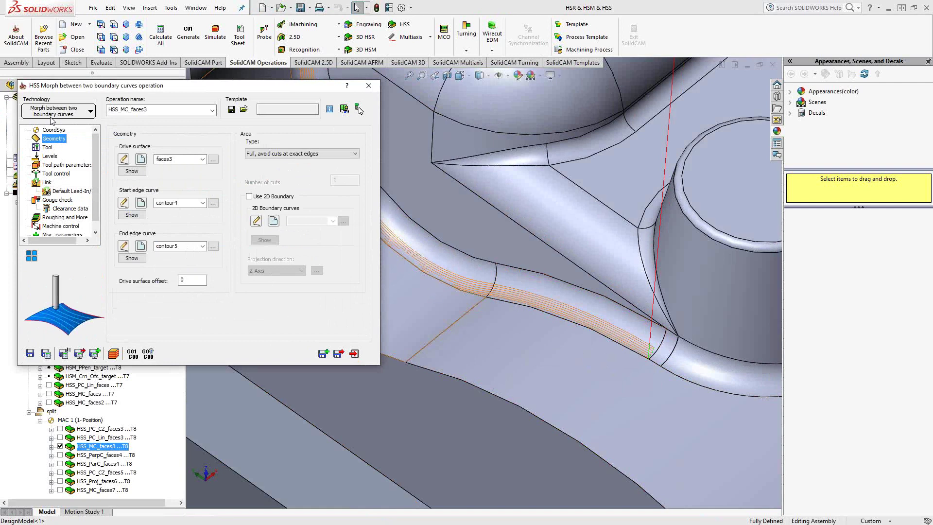
click(355, 358)
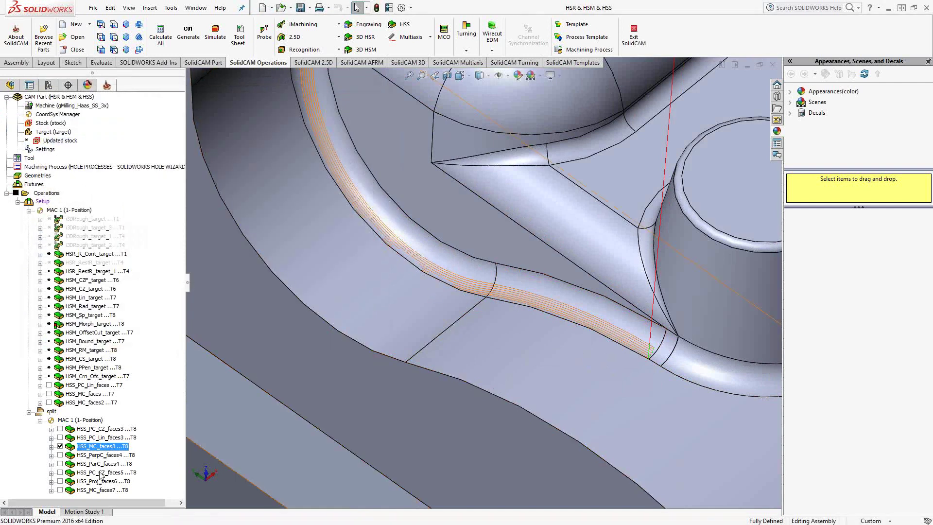
- Hide HSS_MC_faces3 and display the HSS_PerpC_faces4 toolpath, reorienting the view
click(60, 447)
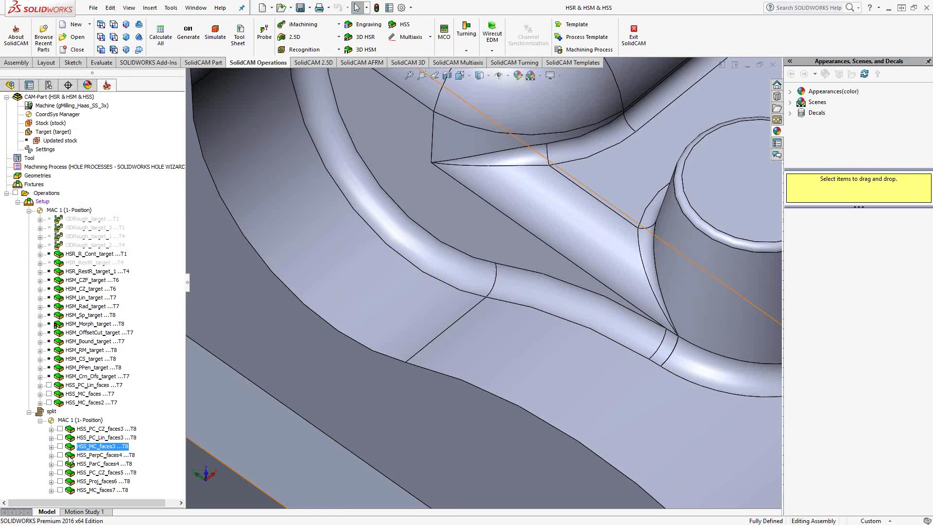
click(60, 455)
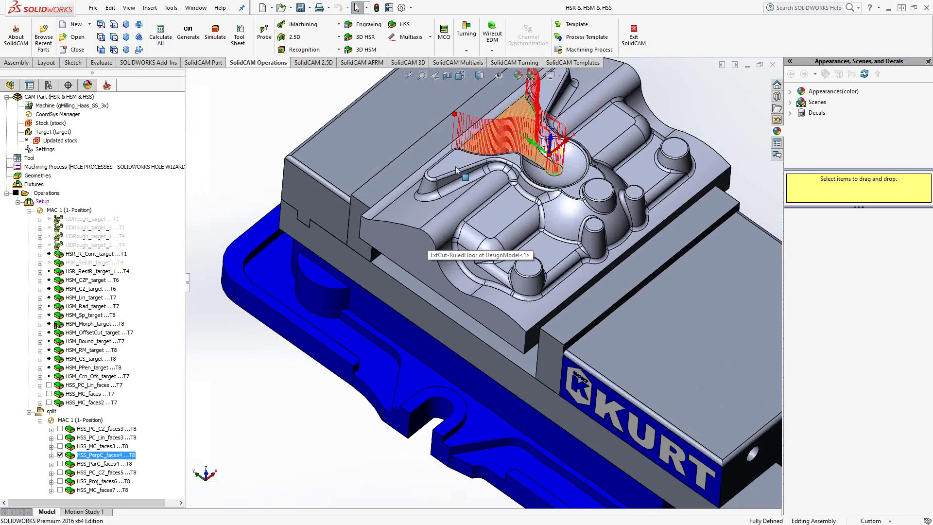
middle_drag(457, 170, 383, 161)
scroll(428, 224, down, 6)
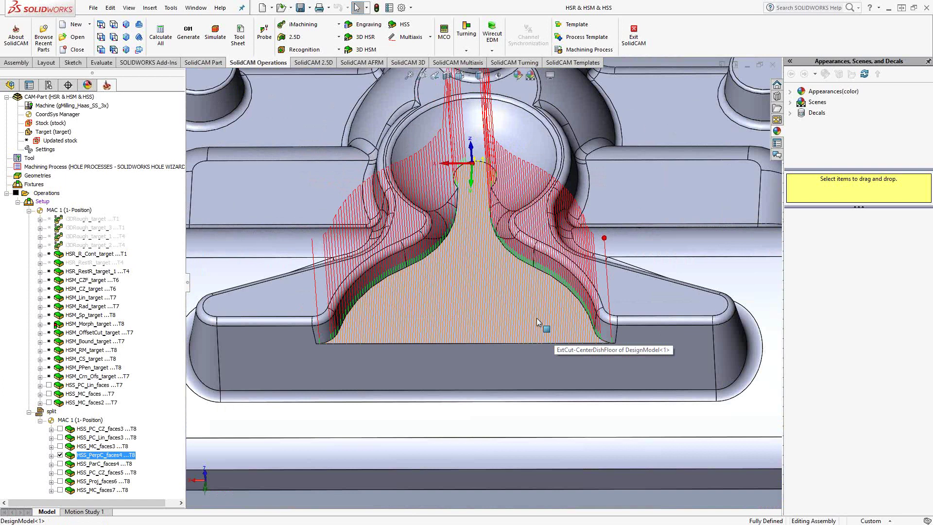
middle_drag(536, 318, 537, 319)
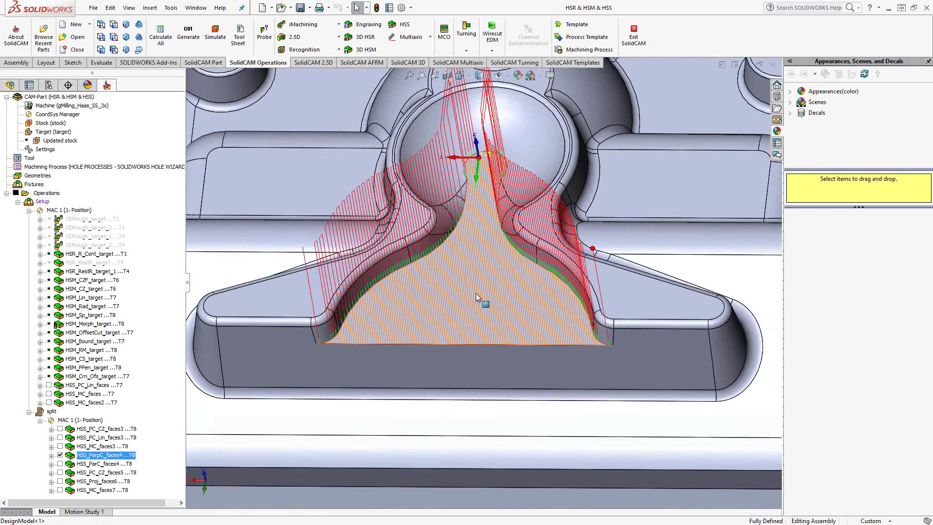
- Highlight lead curve contour8 from HSS_PerpC_faces4's geometry list
click(51, 455)
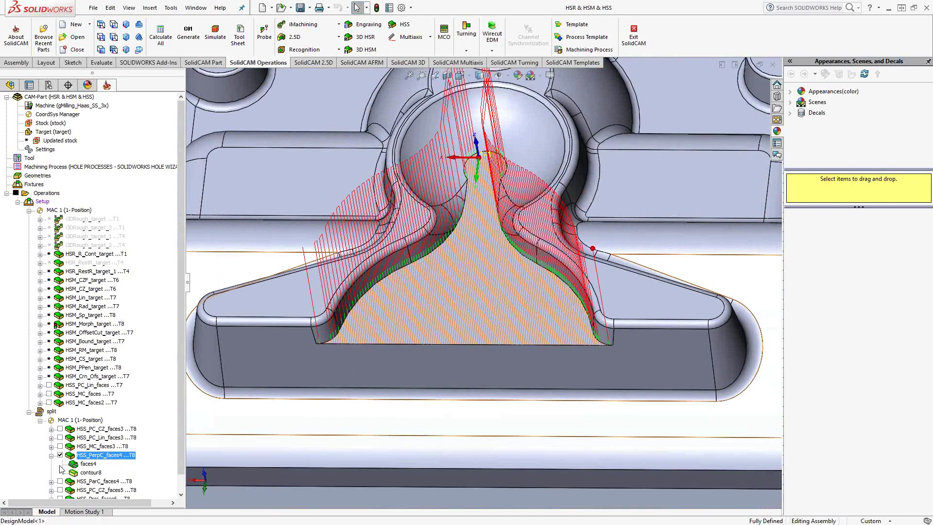
right_click(83, 472)
click(120, 384)
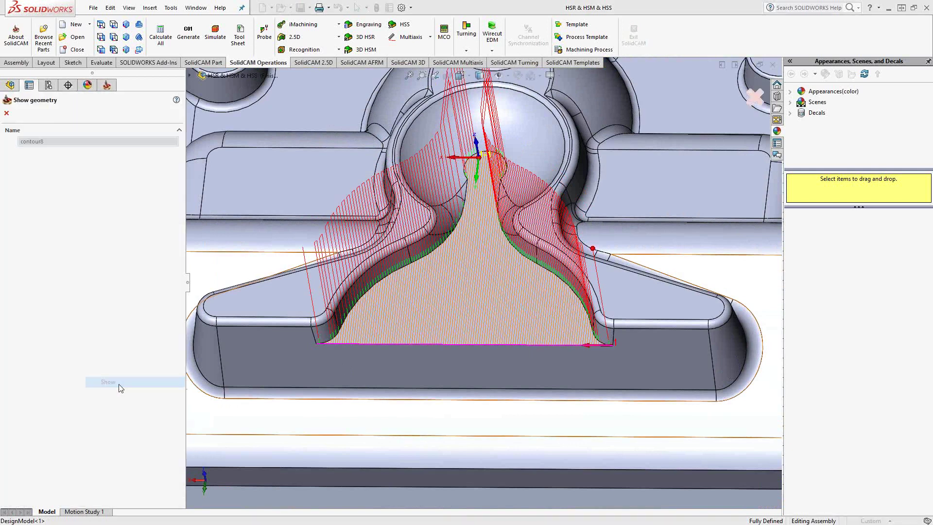
click(7, 113)
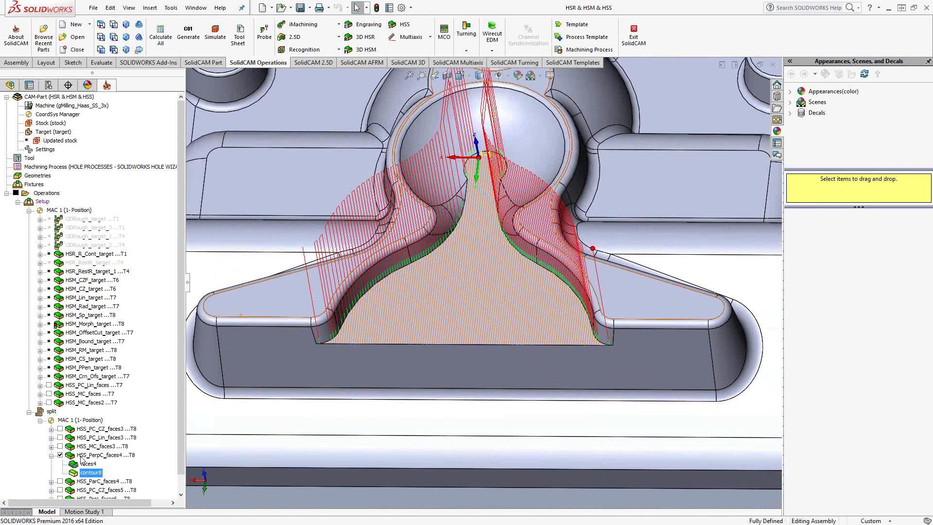
- Preview drive surface faces4 and lead curve contour8, then close the operation and hide its toolpath
double_click(97, 454)
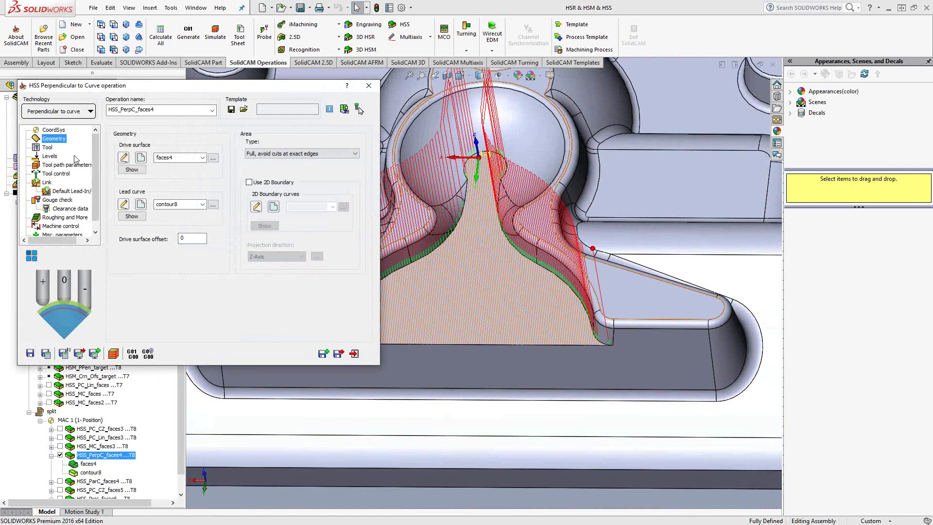
click(132, 170)
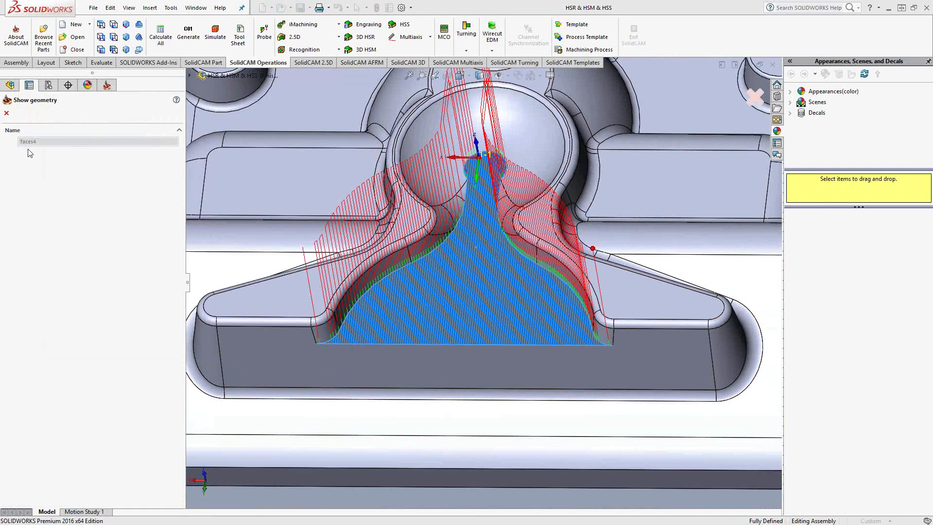
click(7, 116)
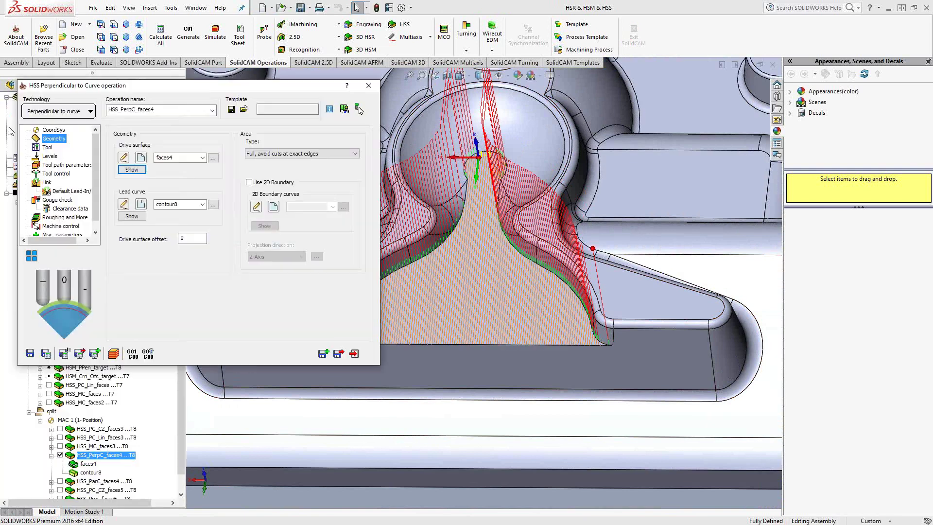
click(132, 216)
click(7, 113)
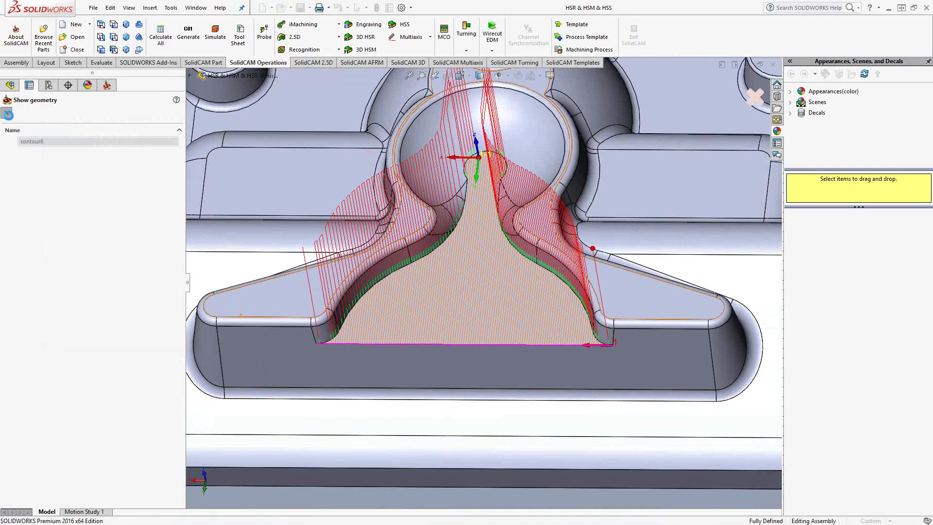
scroll(538, 323, down, 2)
scroll(538, 320, down, 2)
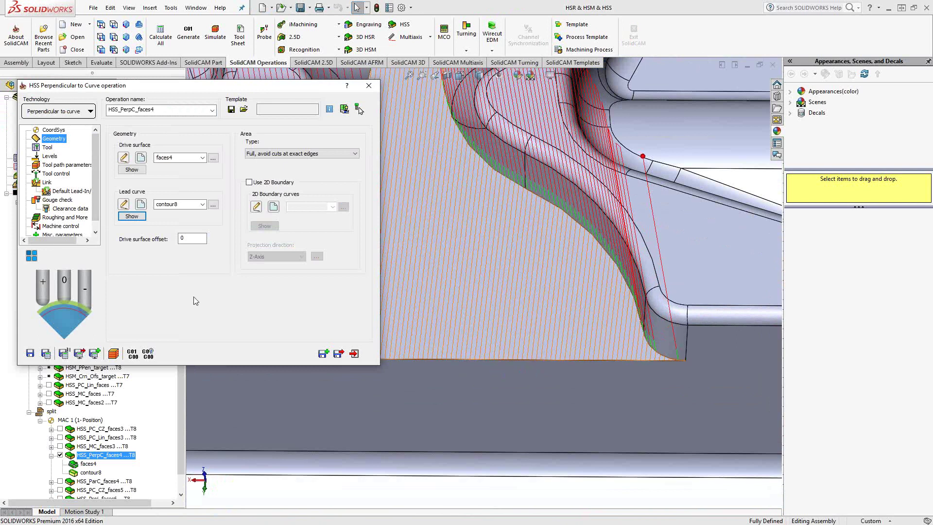
click(354, 354)
click(51, 456)
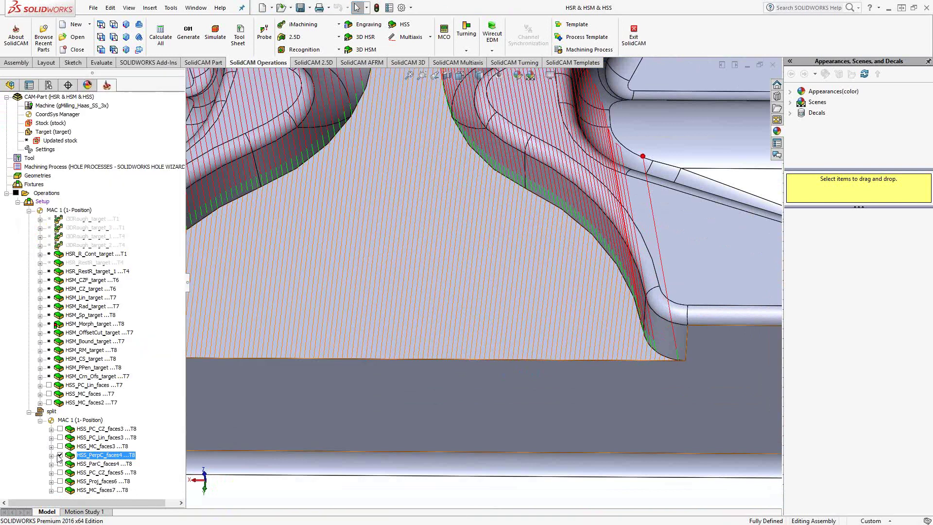
click(60, 456)
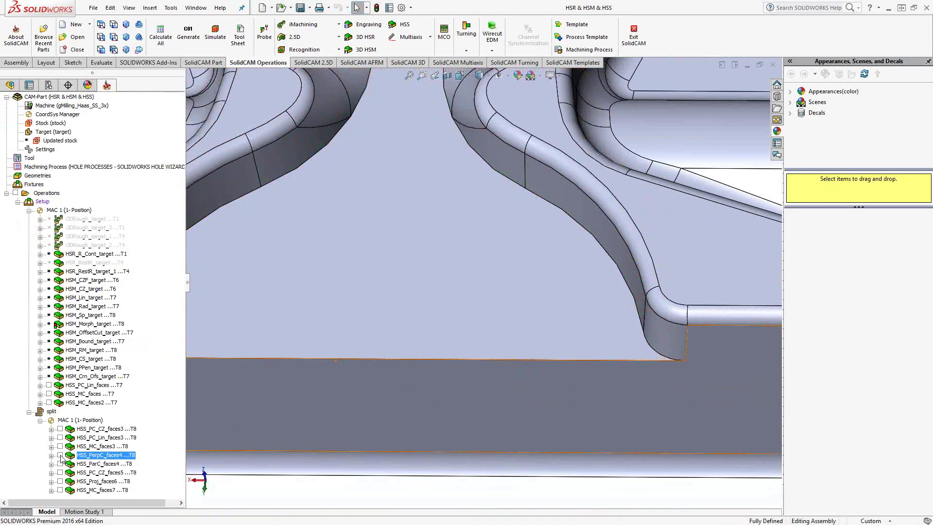
- Show the HSS_ParC_faces4 toolpath and zoom to inspect its passes over the cavity
click(60, 464)
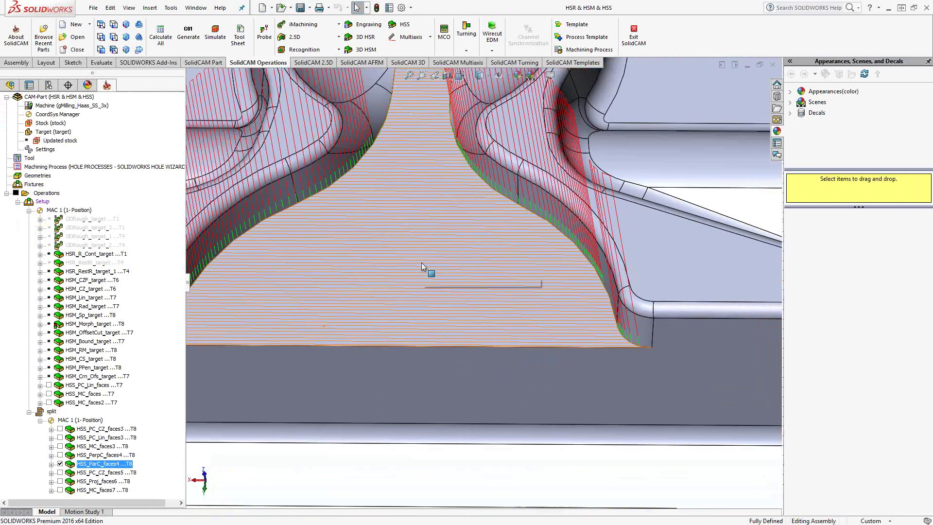
scroll(421, 263, up, 1)
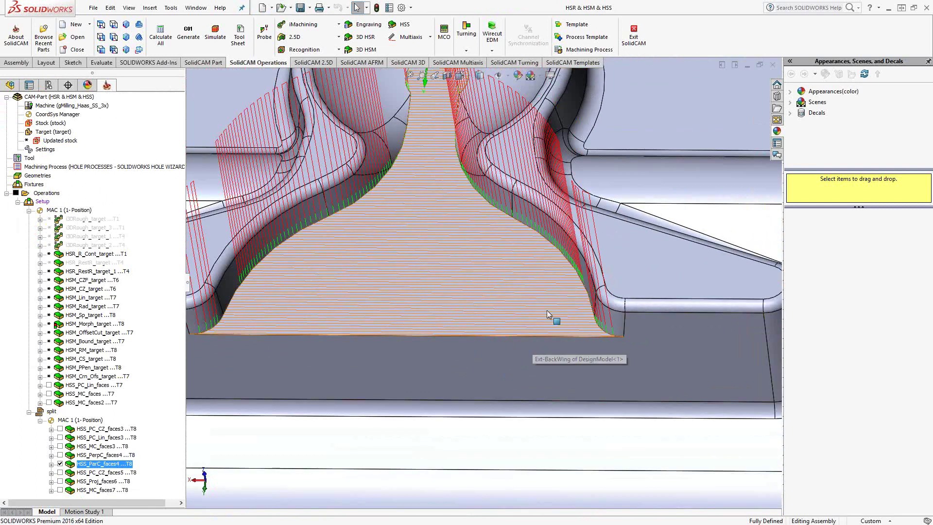
scroll(440, 249, up, 3)
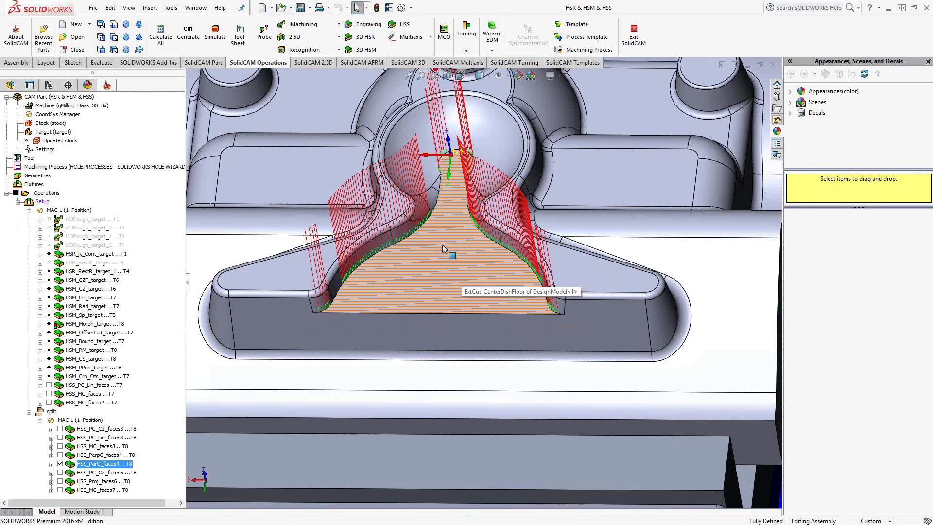
scroll(445, 247, down, 2)
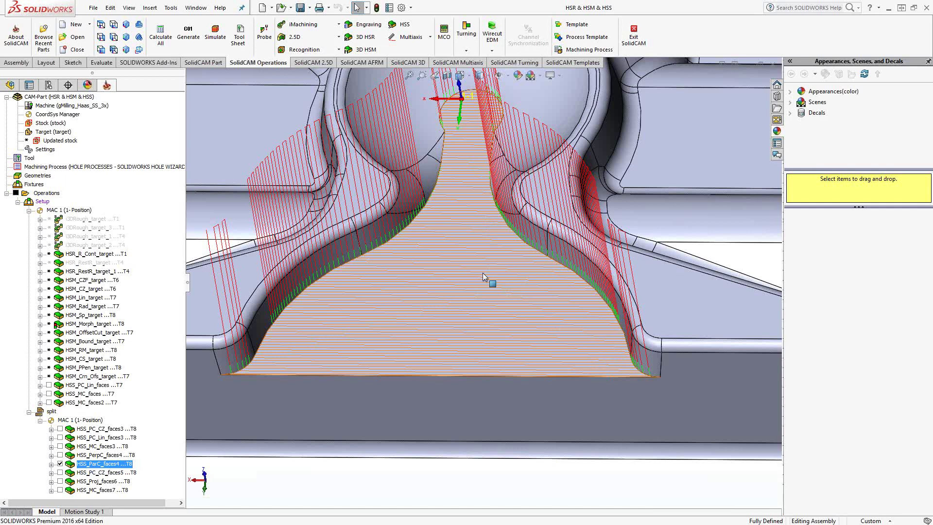
- Hide HSS_ParC_faces4, show HSS_PC_CZ_faces5, and orbit into the round pocket
click(59, 464)
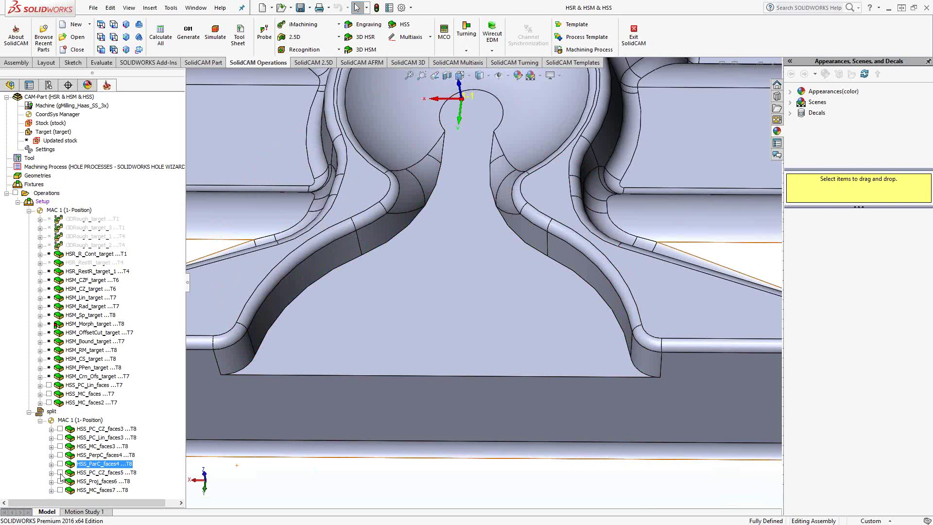
click(60, 472)
key(ctrl+7)
middle_drag(437, 272, 430, 286)
scroll(429, 287, down, 3)
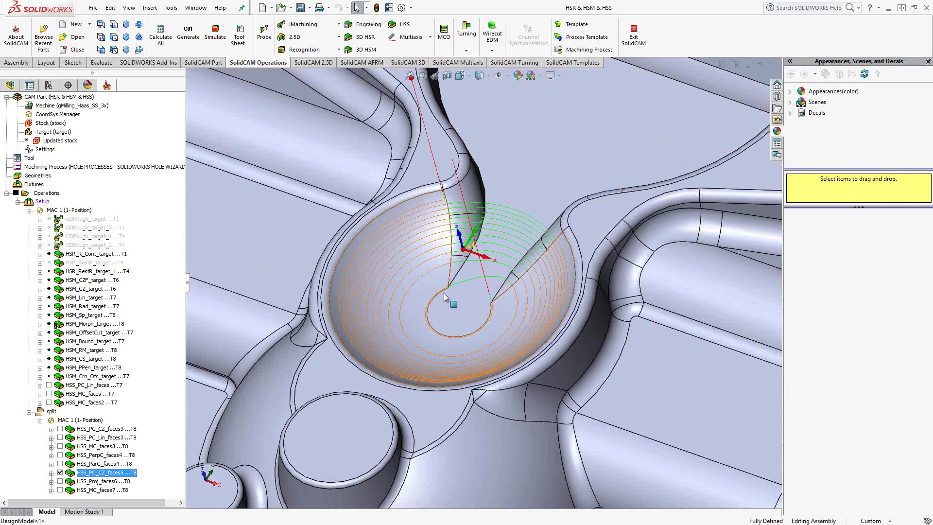
middle_drag(451, 304, 491, 269)
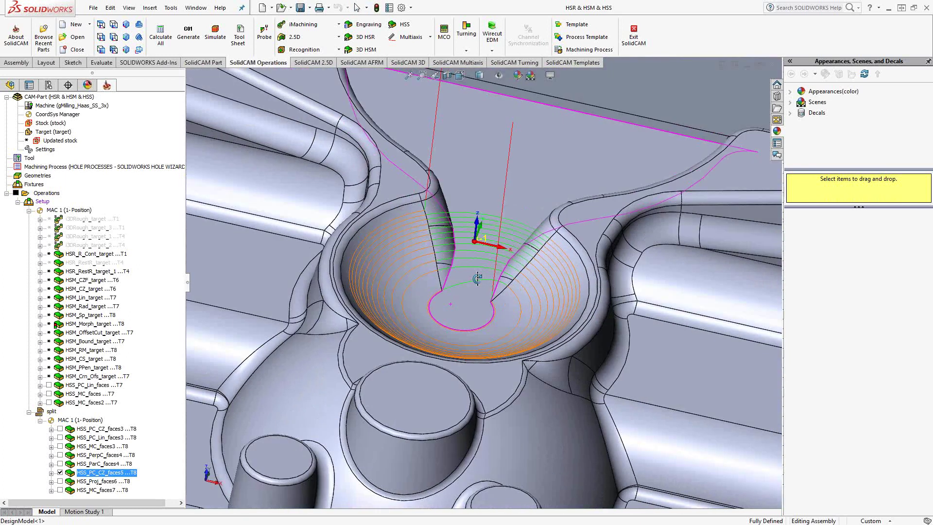
- Set the HSS_PC_CZ_faces5 Sorting cutting method to Spiral
double_click(106, 472)
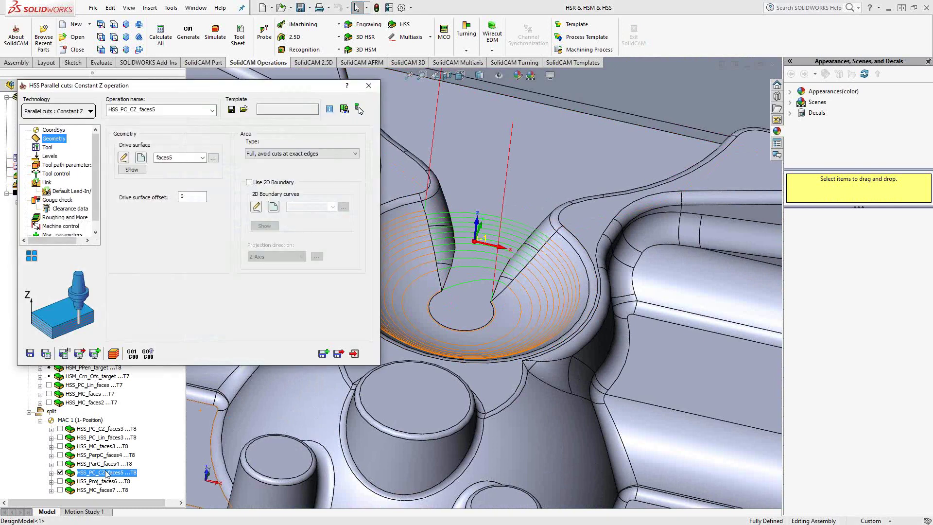
click(72, 166)
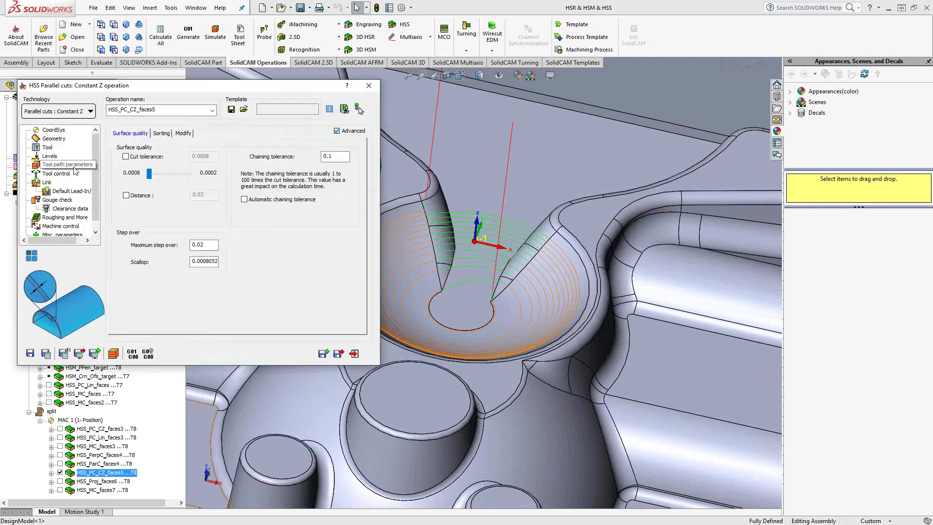
click(162, 133)
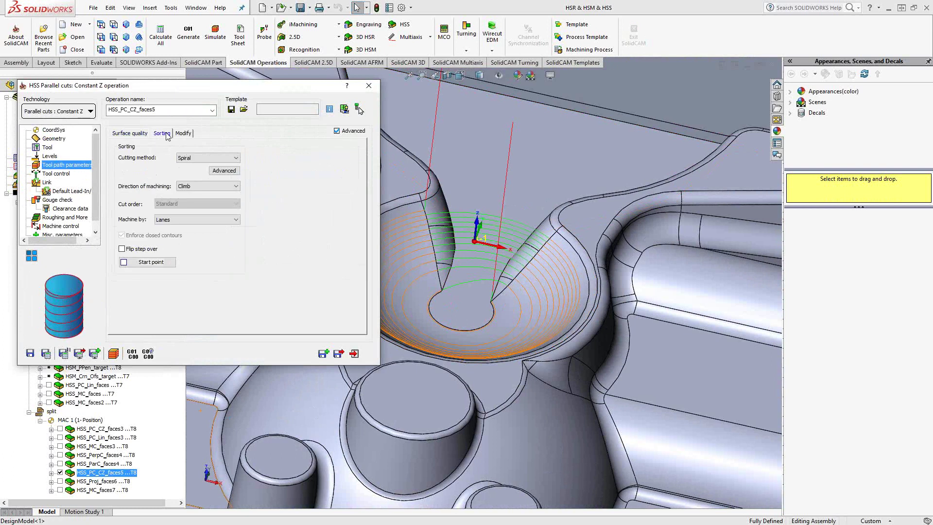
click(218, 158)
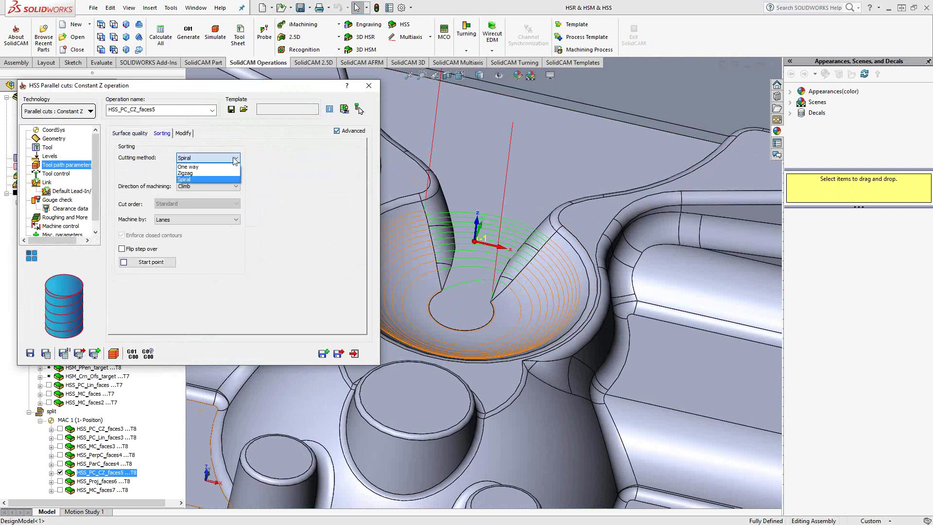
click(189, 179)
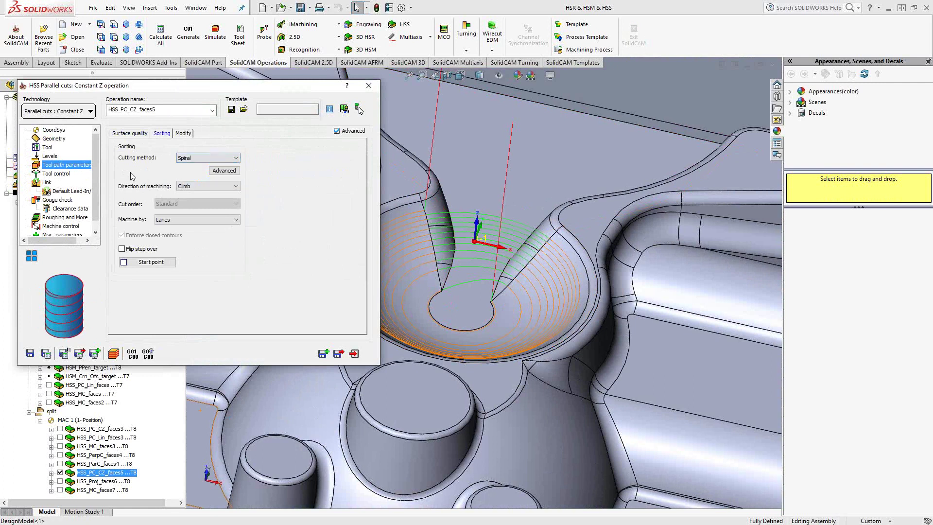
- Close the constant-Z settings and zoom around the dish to inspect the spiral passes
click(353, 353)
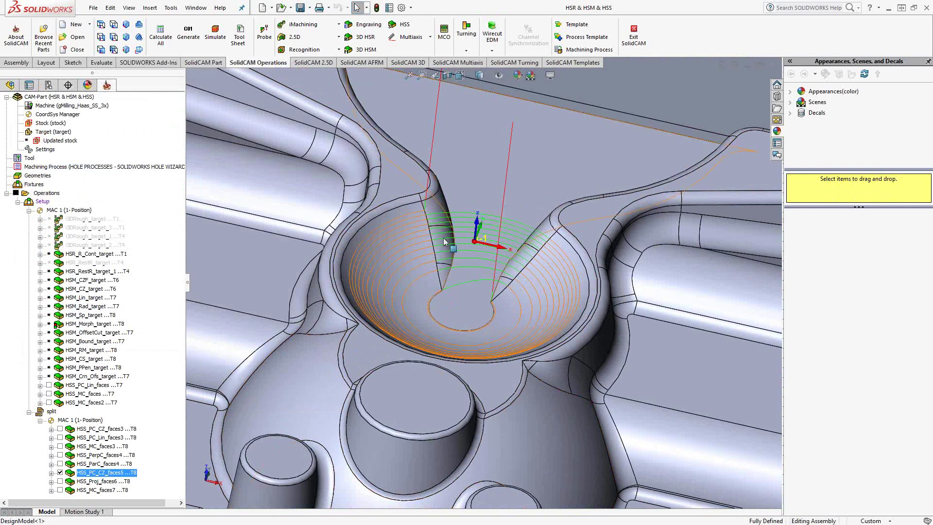
scroll(444, 236, up, 3)
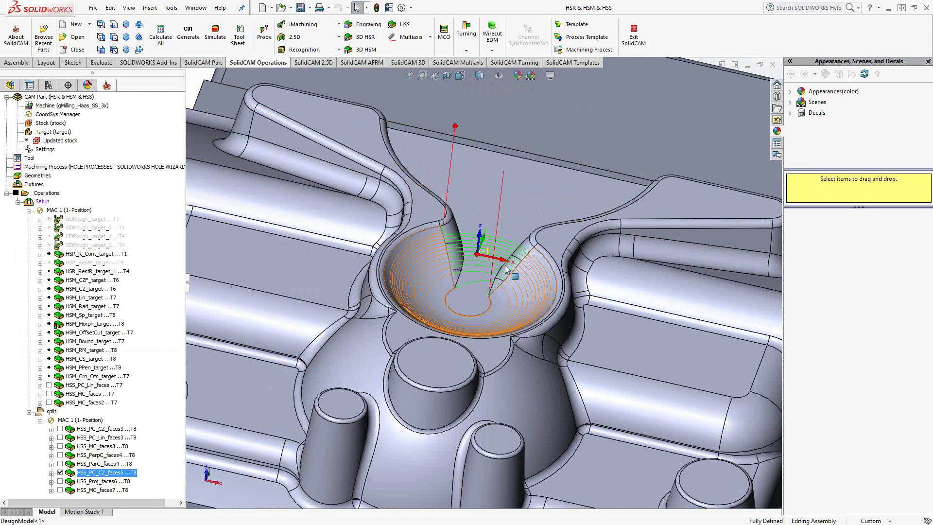
scroll(495, 289, down, 2)
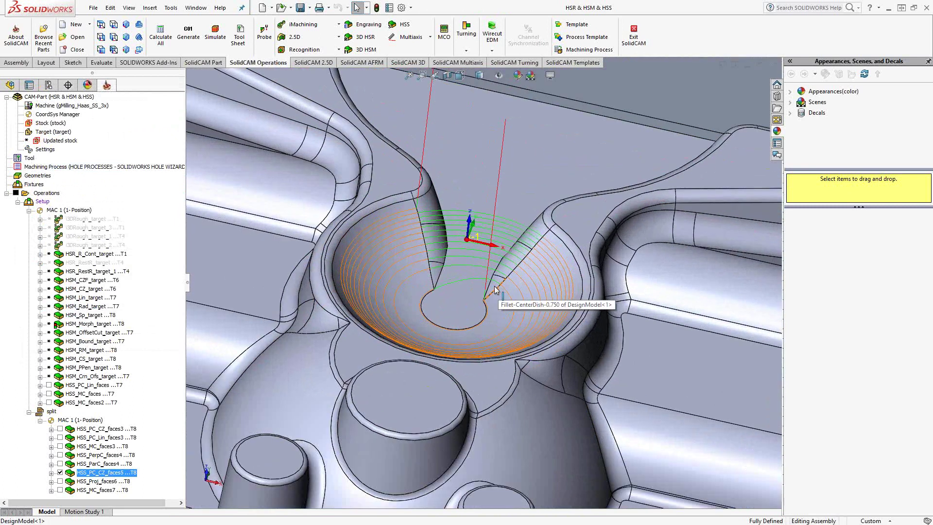
- Swap to the HSS_Proj_faces6 projection toolpath and view the shelf face Normal To
click(60, 472)
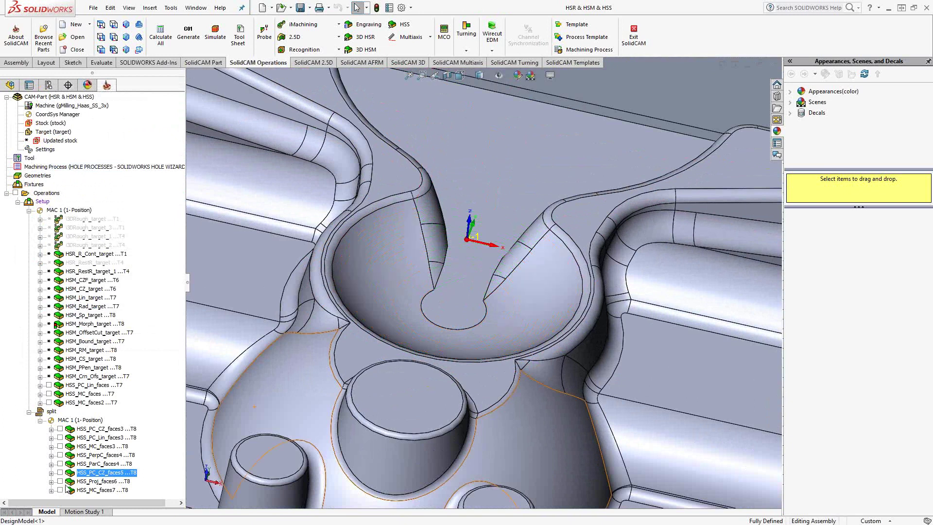
click(60, 481)
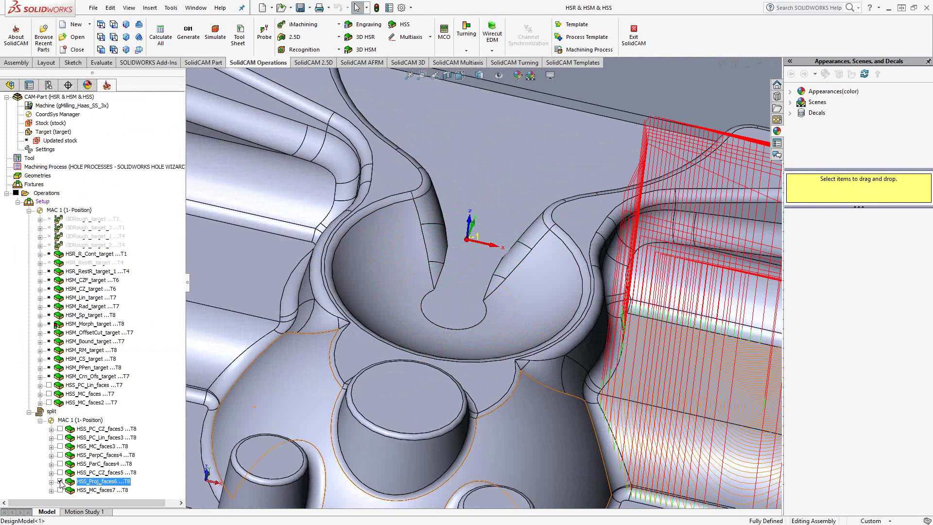
scroll(646, 374, up, 5)
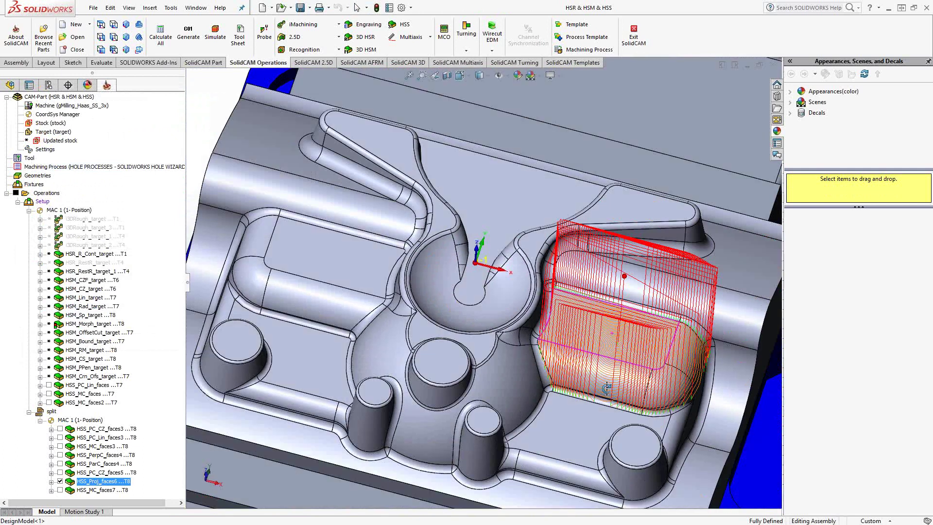
middle_drag(607, 387, 562, 349)
scroll(562, 348, down, 5)
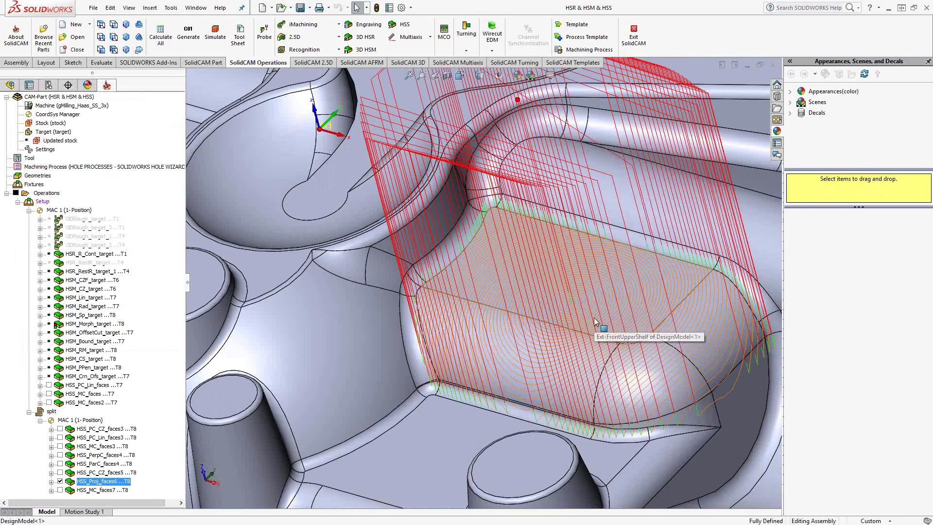
scroll(588, 334, down, 3)
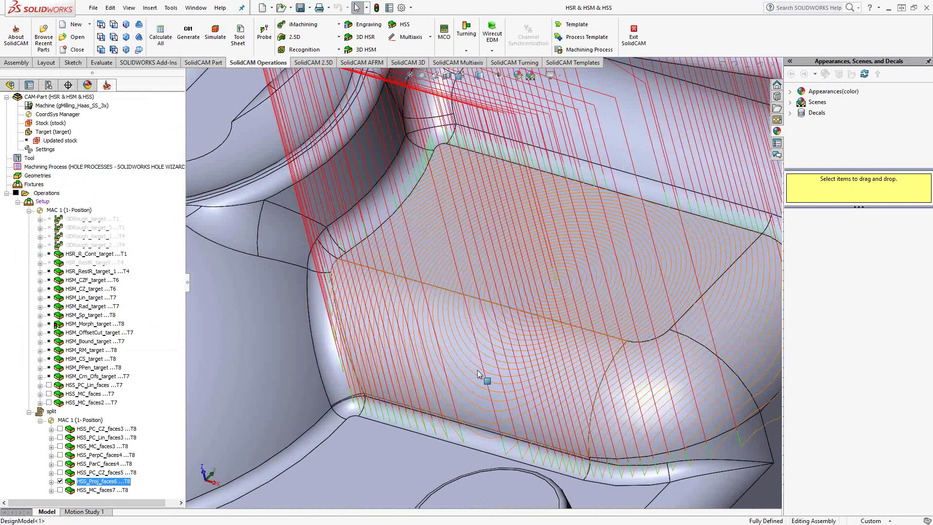
right_click(606, 306)
click(663, 127)
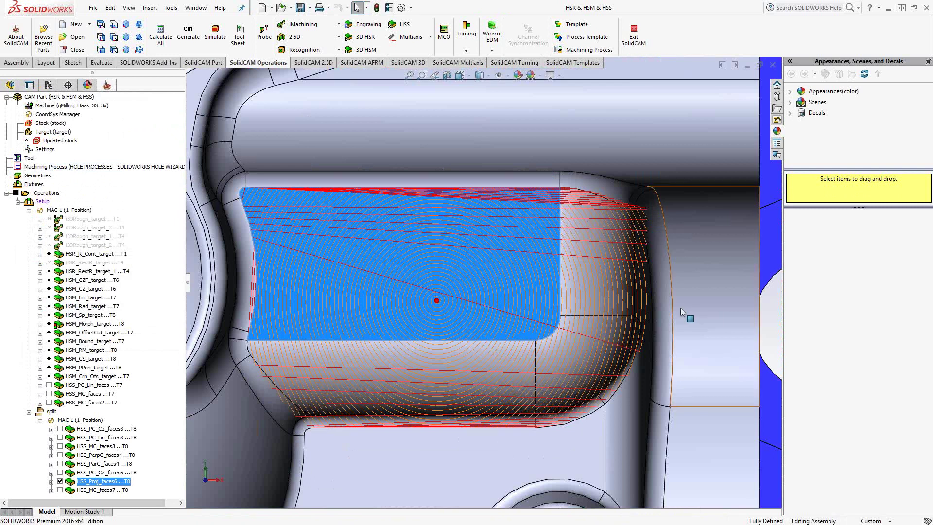
- Swap to the HSS_MC_faces7 toolpath and orbit around to inspect its passes along the dish fillets
click(60, 482)
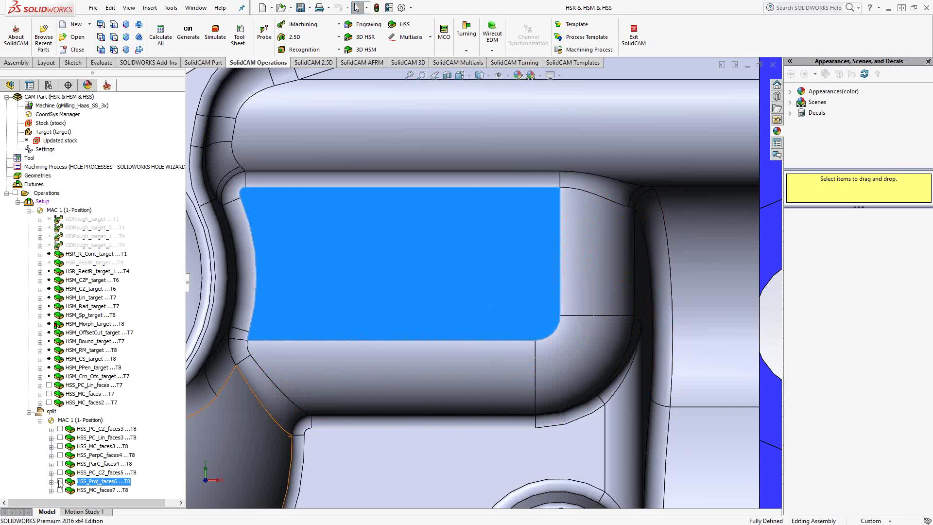
click(59, 490)
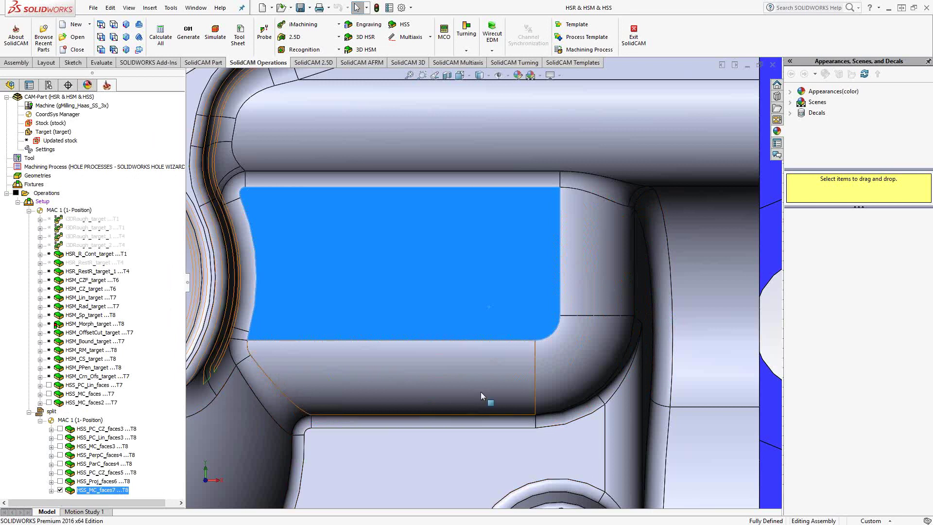
mouse_move(486, 388)
middle_down()
mouse_move(389, 246)
mouse_move(480, 389)
middle_up()
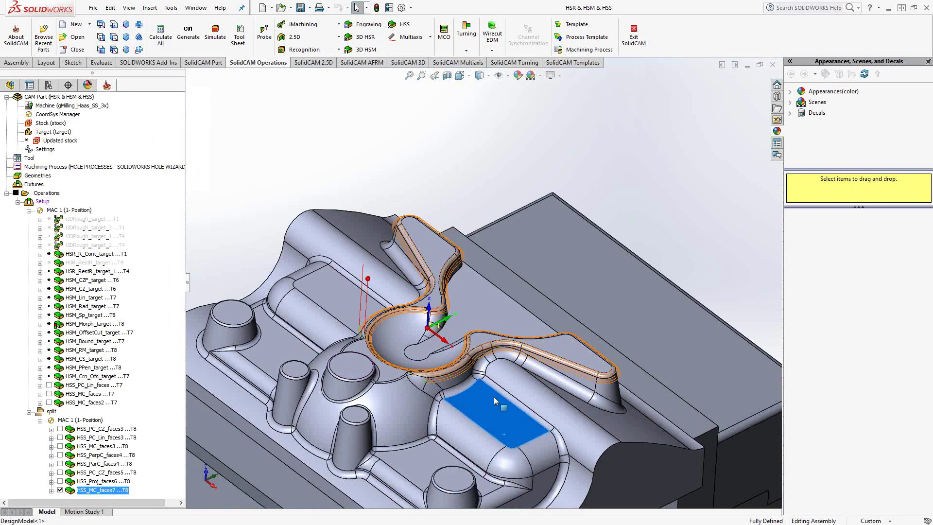
scroll(457, 375, down, 5)
scroll(459, 340, down, 2)
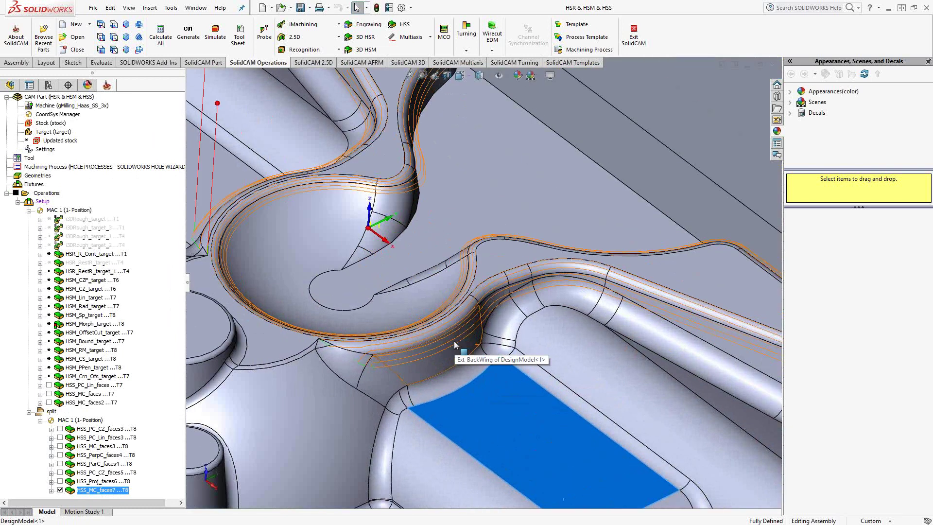
scroll(454, 340, up, 2)
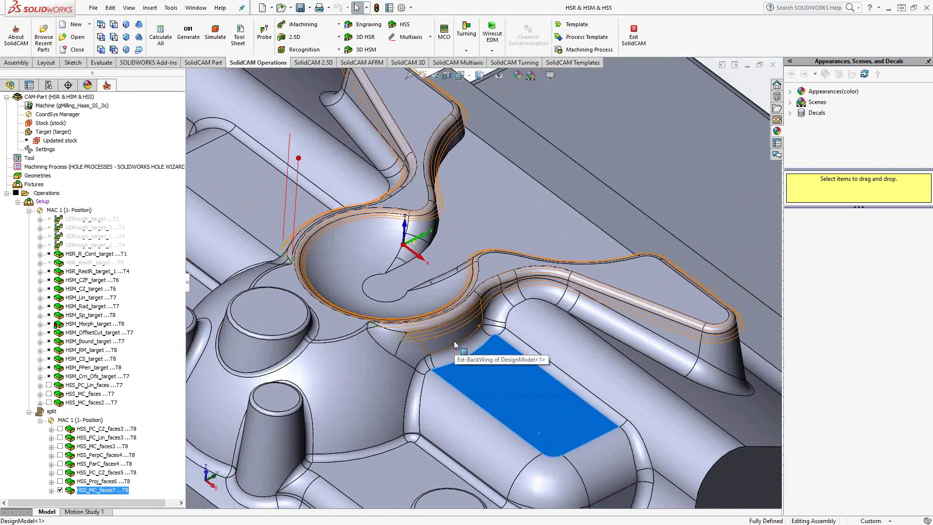
middle_drag(496, 346, 474, 339)
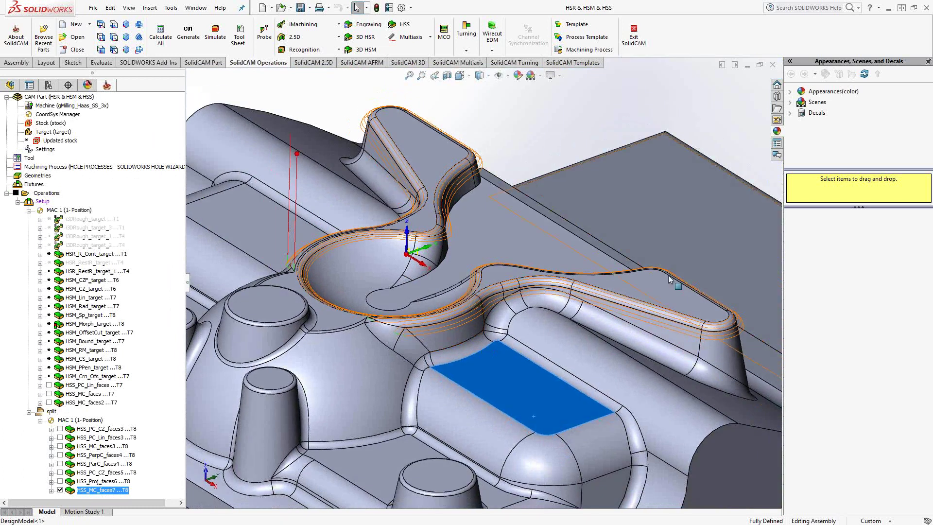
scroll(422, 320, down, 5)
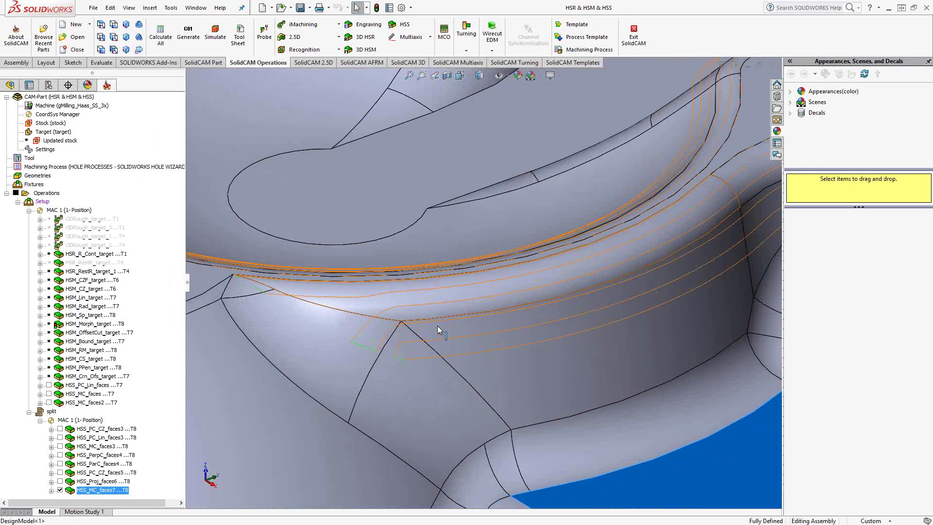
scroll(521, 311, up, 10)
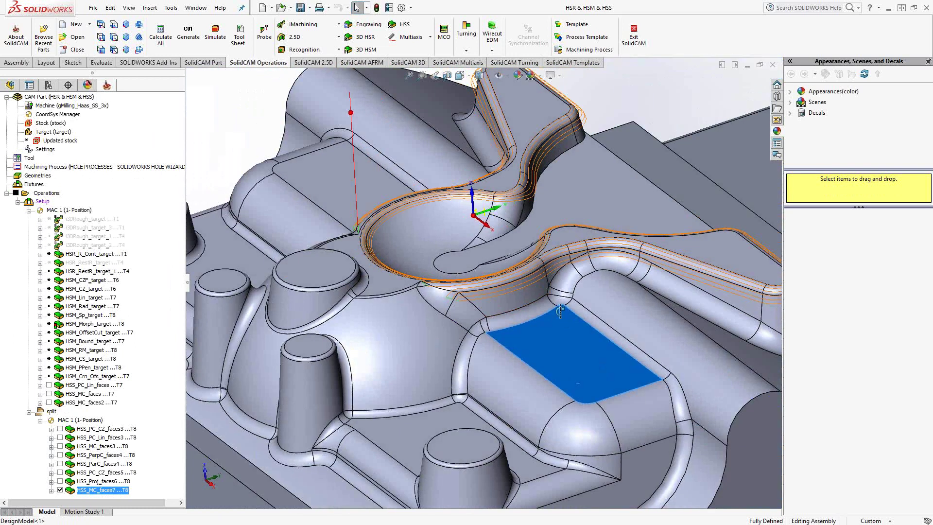
middle_drag(560, 311, 534, 320)
scroll(490, 346, down, 5)
scroll(490, 346, up, 8)
middle_drag(489, 346, 451, 298)
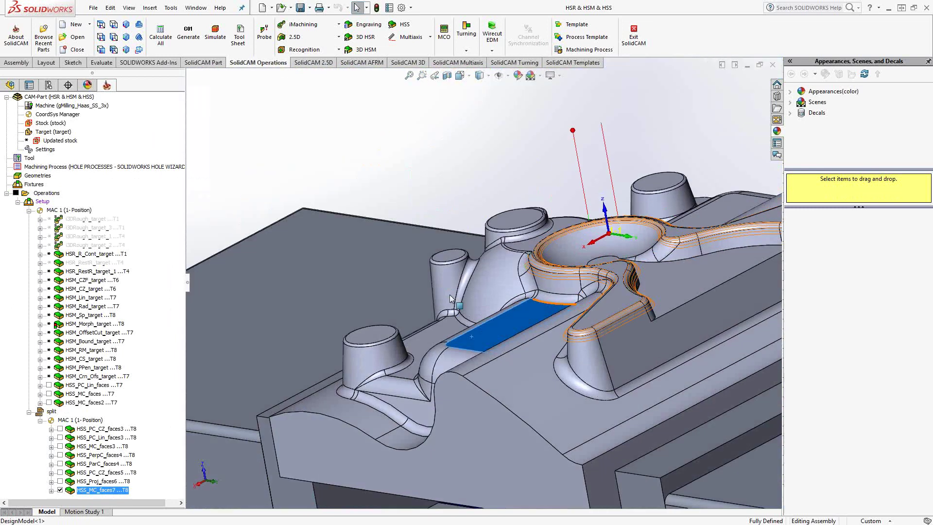
- Open the HSS_MC_faces7 operation and display its drive surface faces7 on the model
double_click(102, 490)
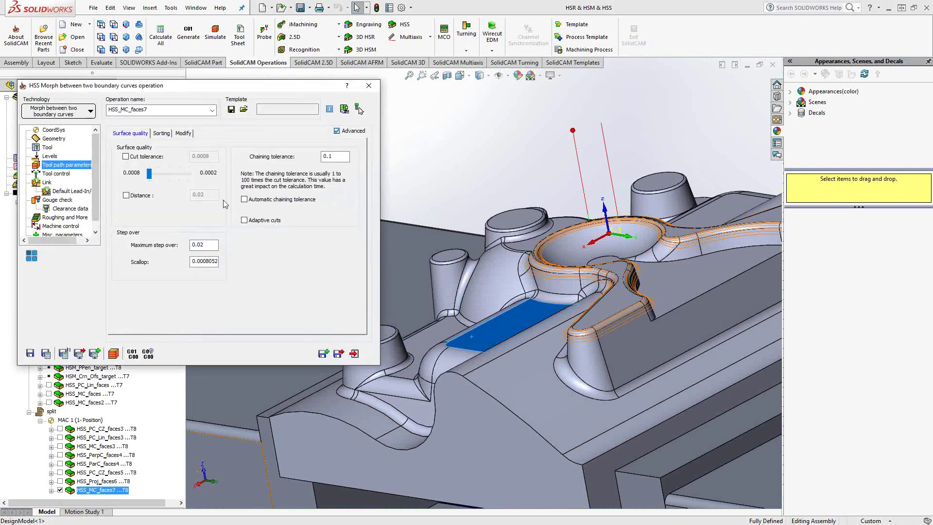
click(53, 138)
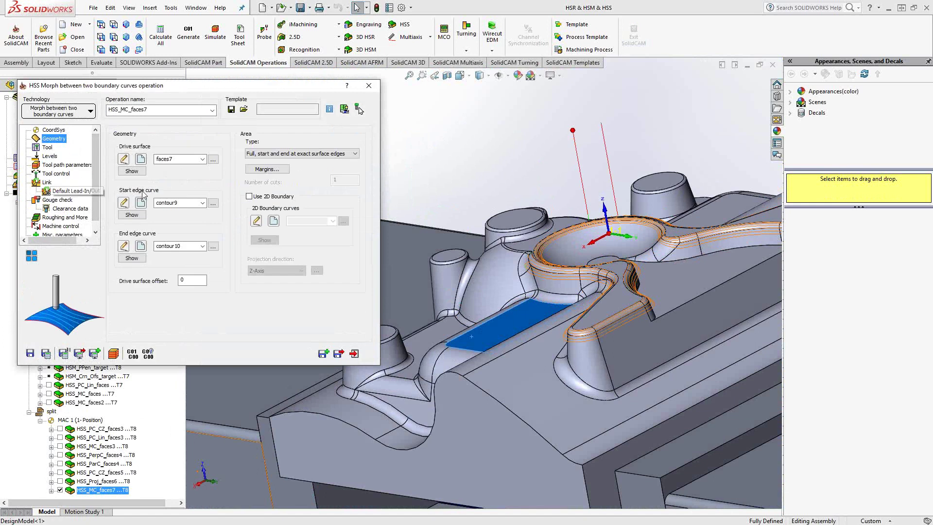
click(132, 171)
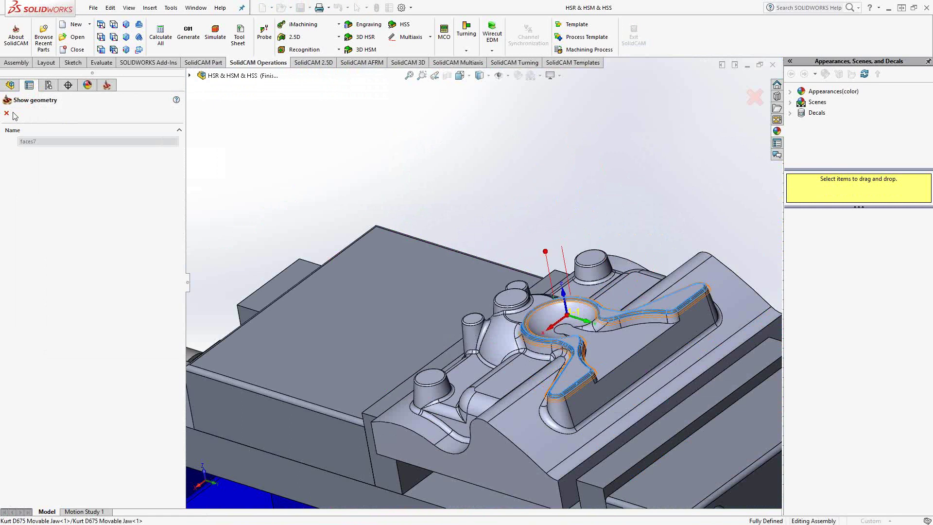
click(11, 113)
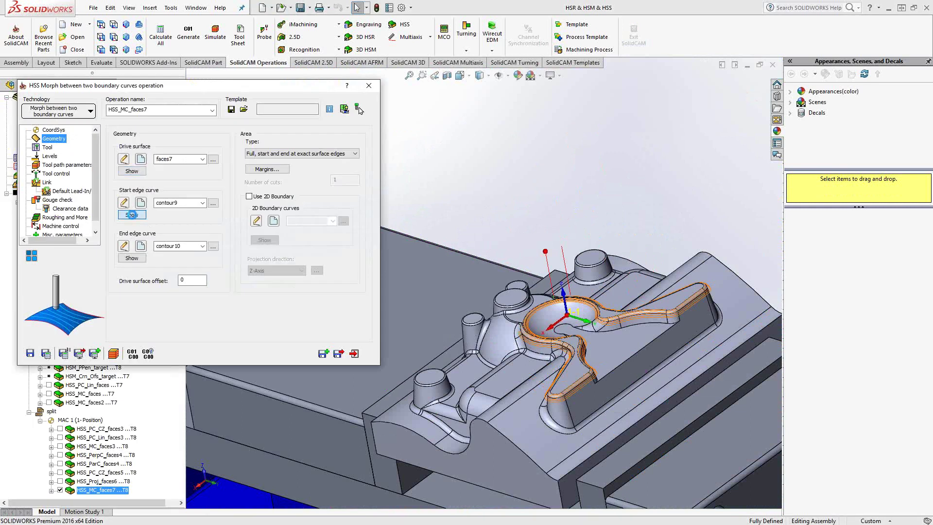
- Show the start and end edge curves contour9 and contour10, and check the strategy list unchanged
click(132, 214)
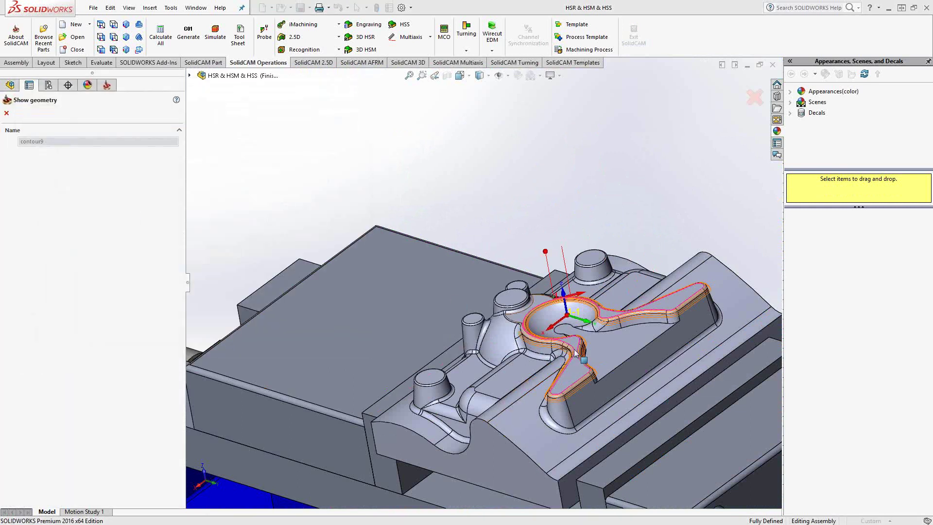
click(7, 113)
click(136, 259)
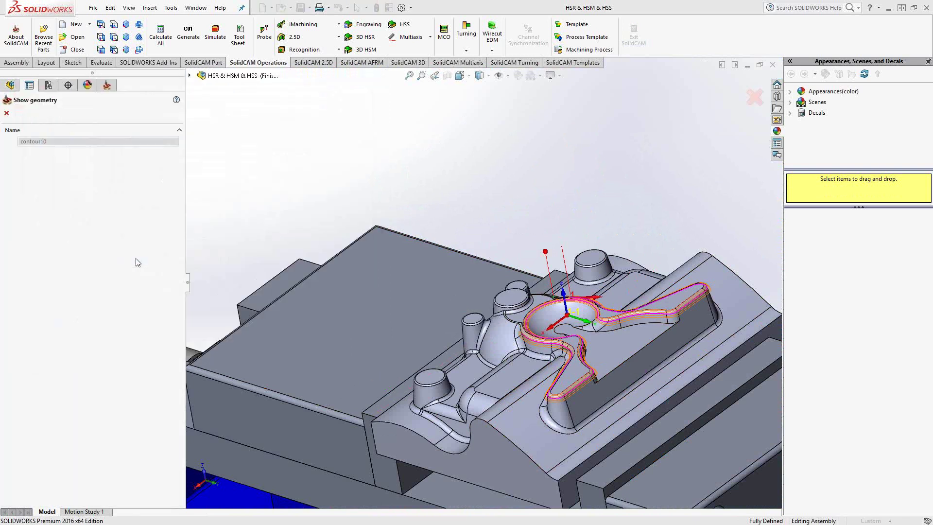
click(7, 113)
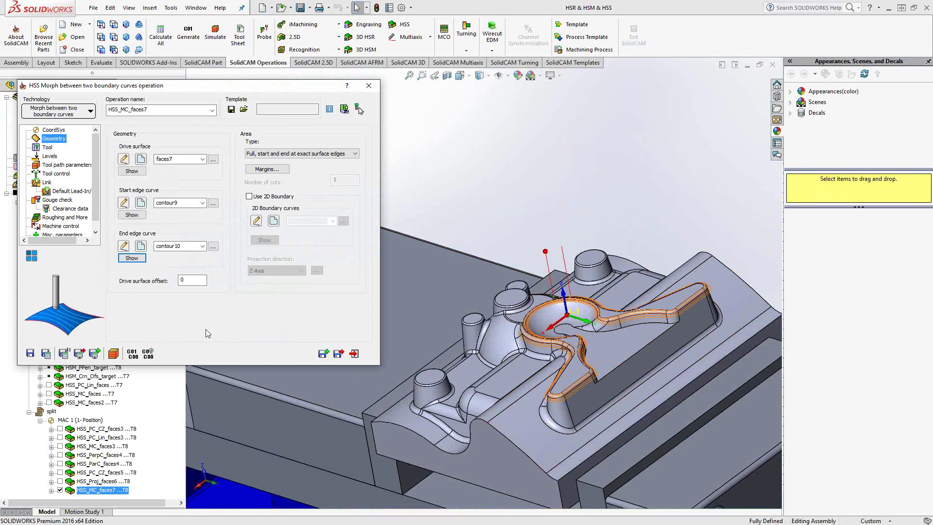
click(83, 112)
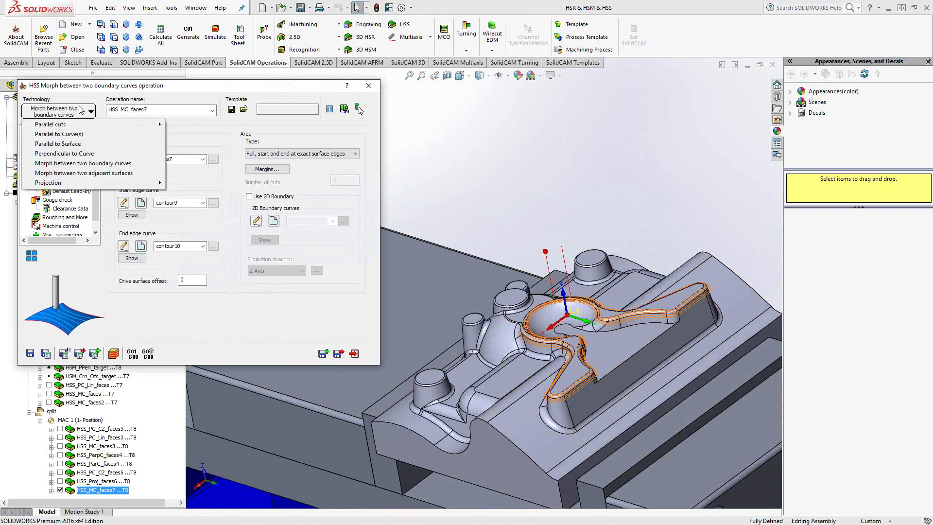
click(188, 330)
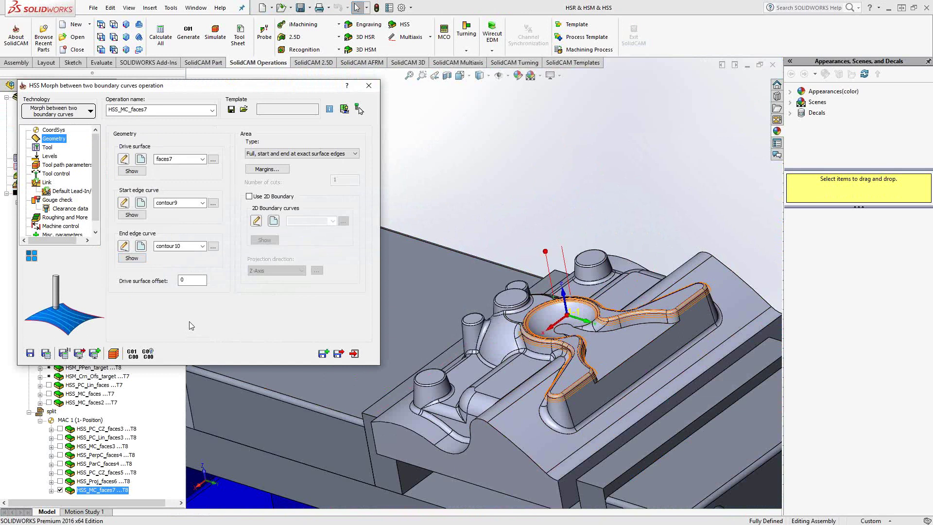
- Close the HSS_MC_faces7 operation window, leaving the morph passes shown around the pocket rim
click(369, 85)
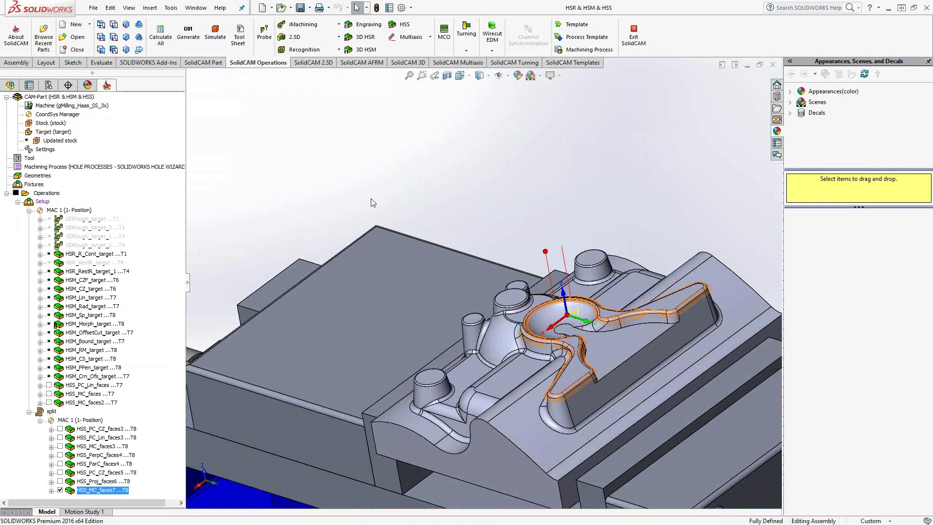